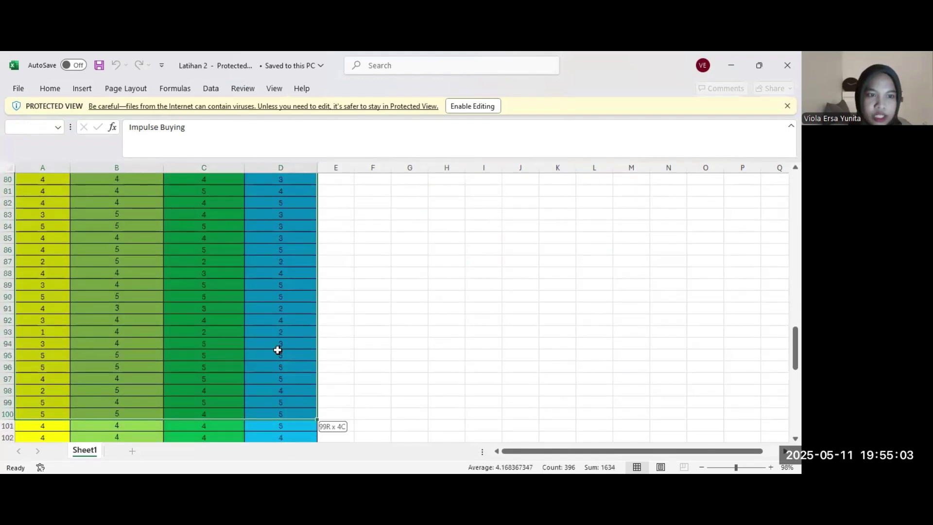
Select and copy the survey data including its header row, cells A2:D102
drag(281, 339, 281, 343)
scroll(279, 341, down, 3)
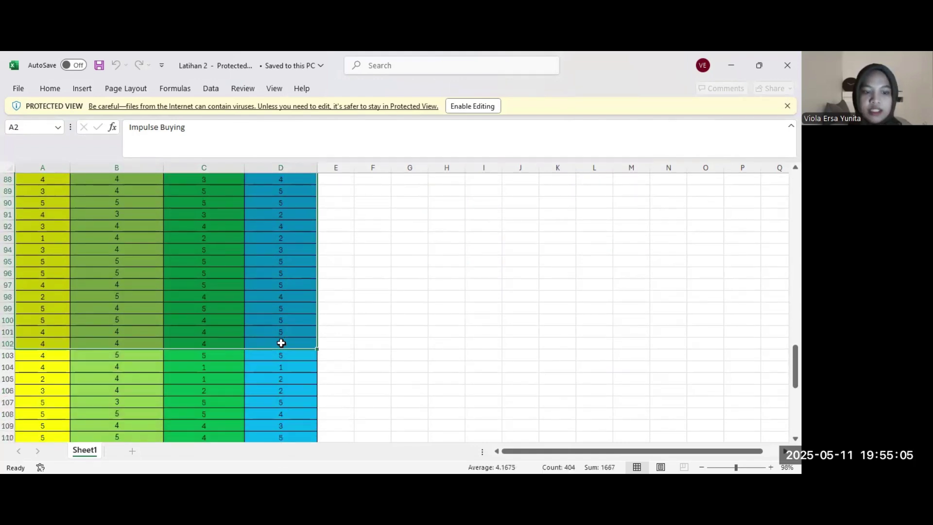
click(385, 348)
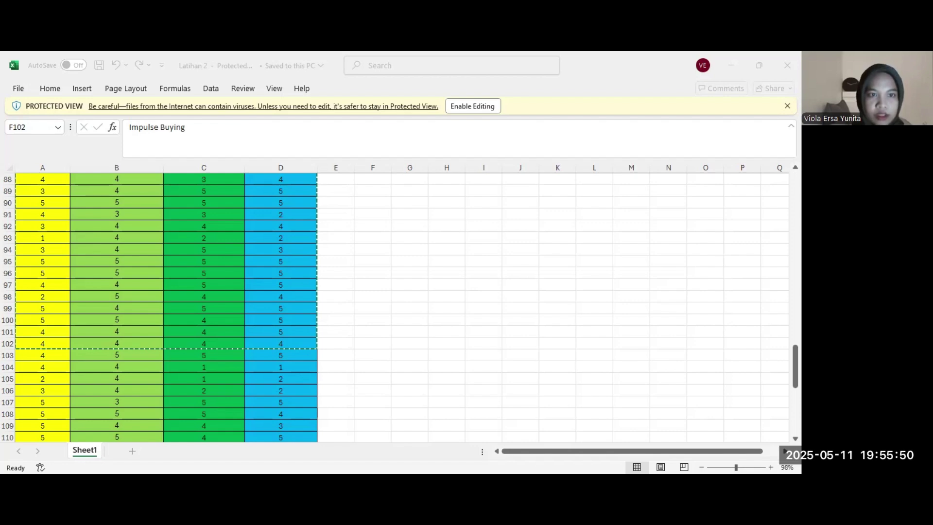
Set the save file type to CSV (Comma delimited)
click(236, 312)
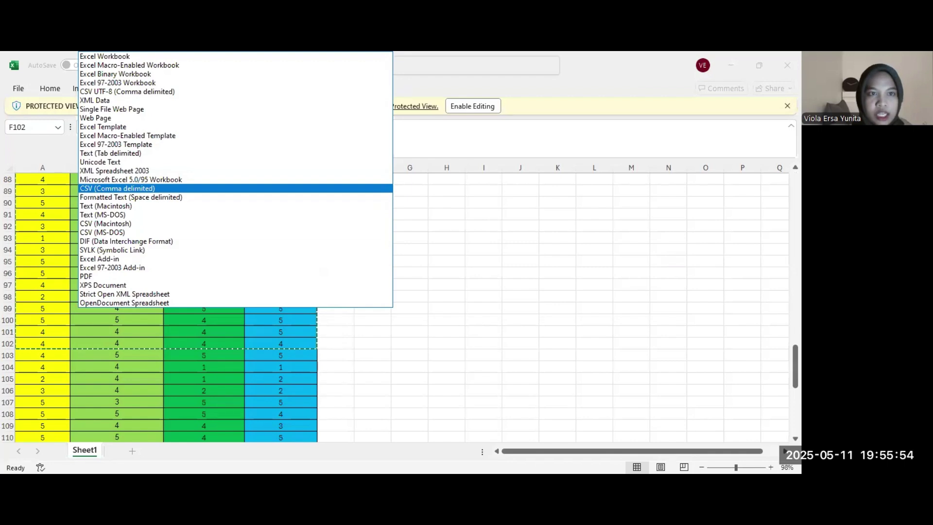
key(Return)
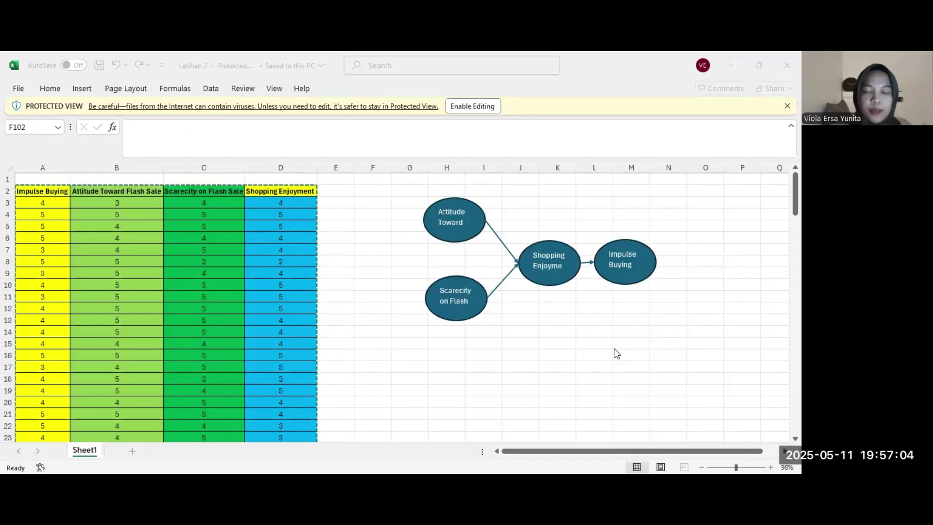
Switch to SmartPLS 4 and create a new project named "Latihan 2 SM"
key(alt+Tab)
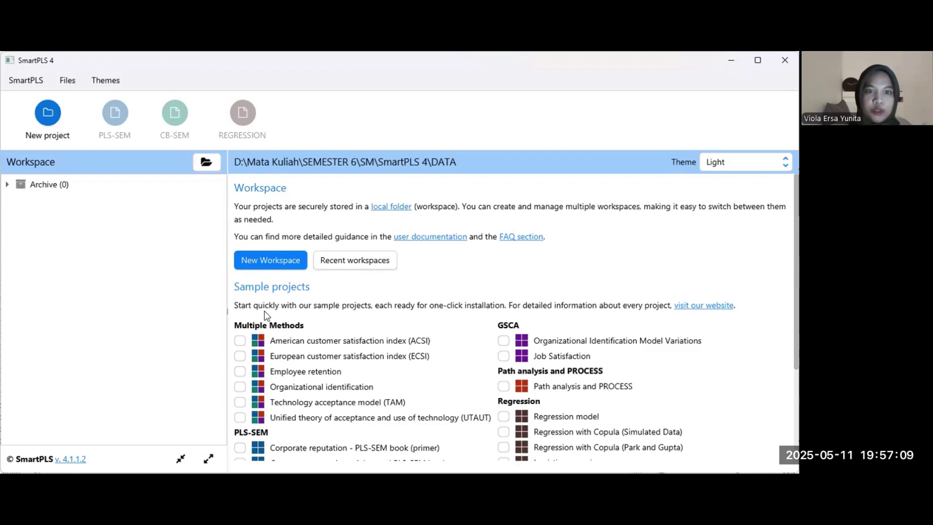
click(48, 116)
text(L)
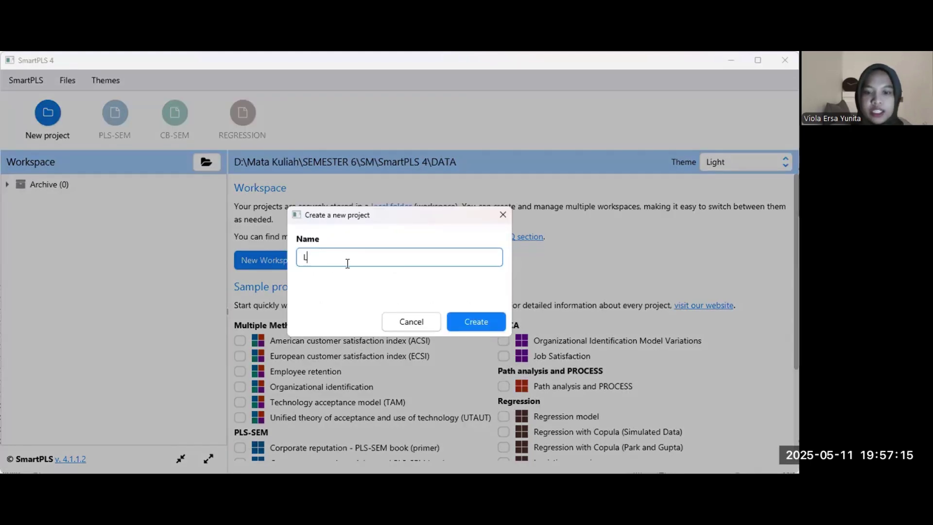
text(atihan )
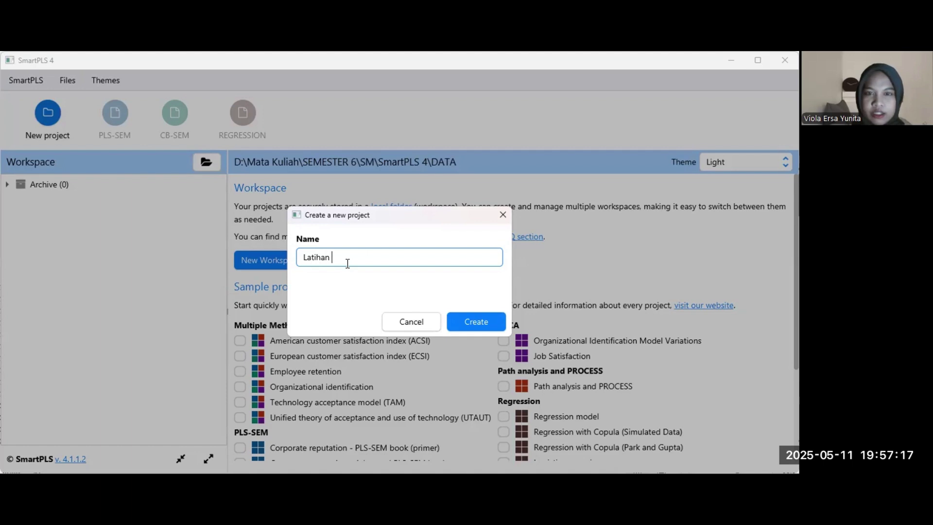
text(2 SM)
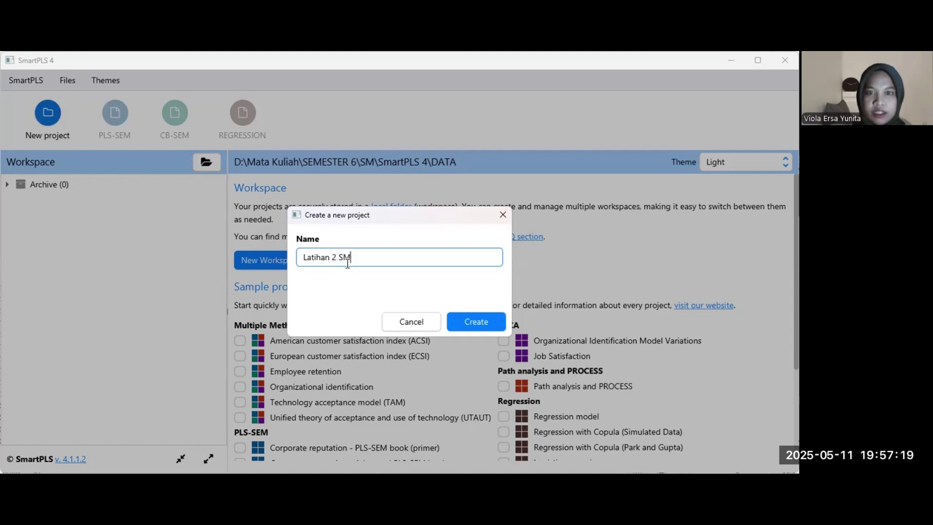
click(483, 319)
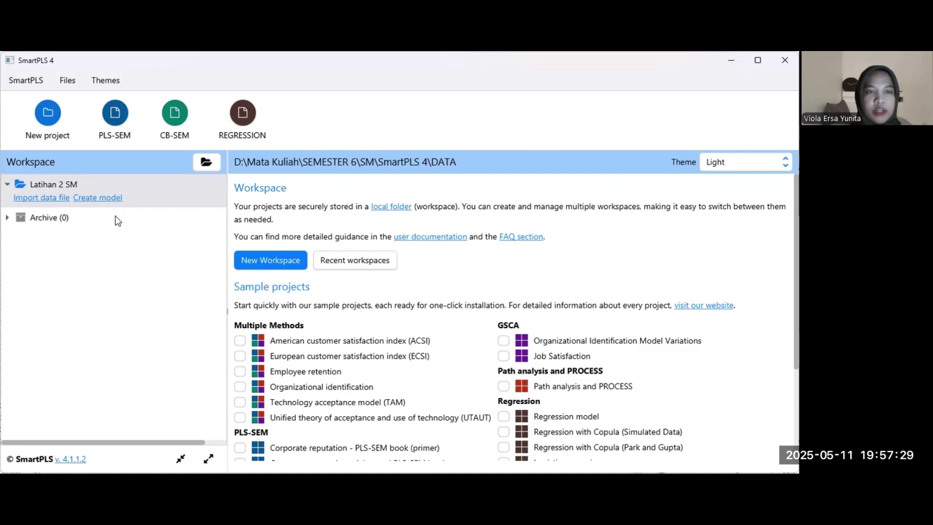
Import the data file "Latihan 2 Statistika Multivariat" into the Latihan 2 SM project with the default CSV import settings
click(48, 198)
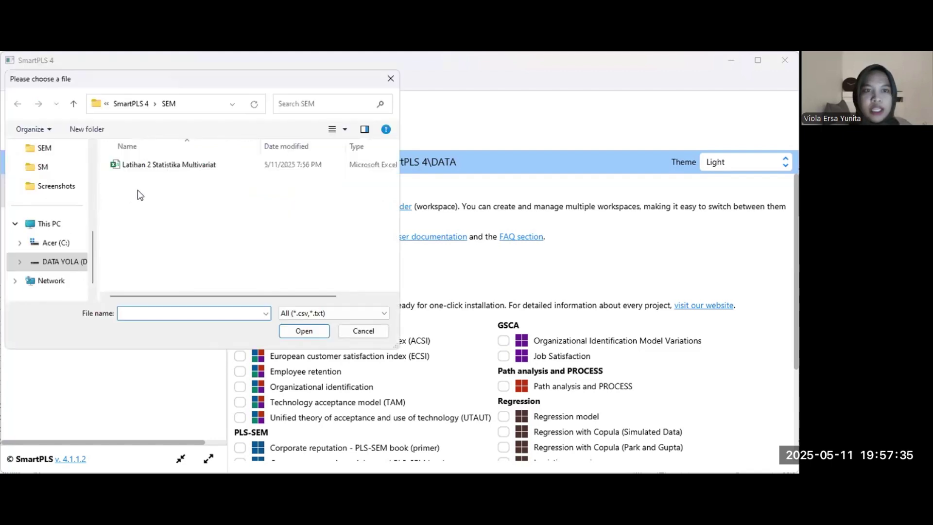
click(141, 166)
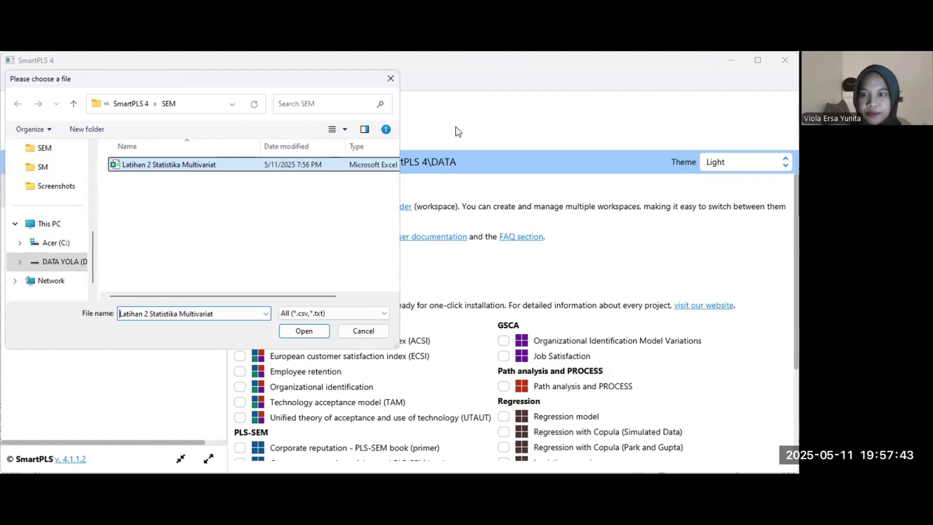
key(Return)
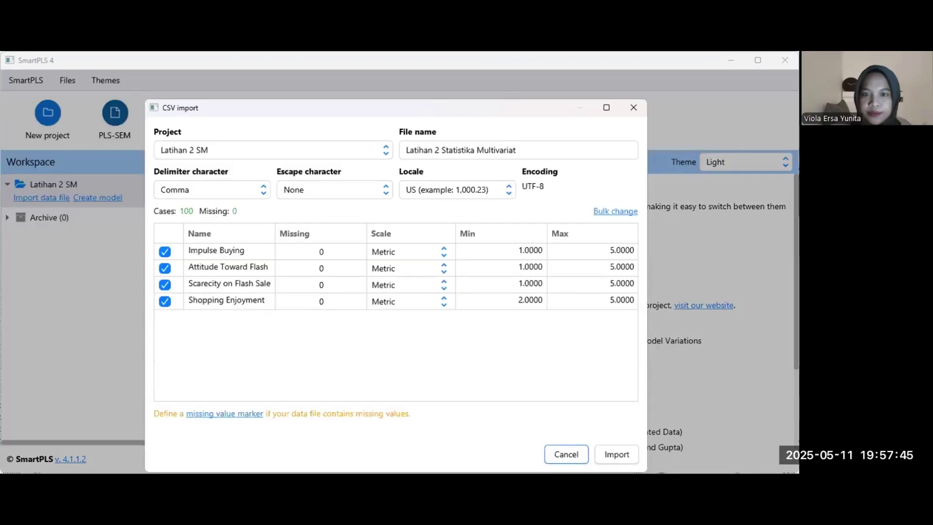
key(Return)
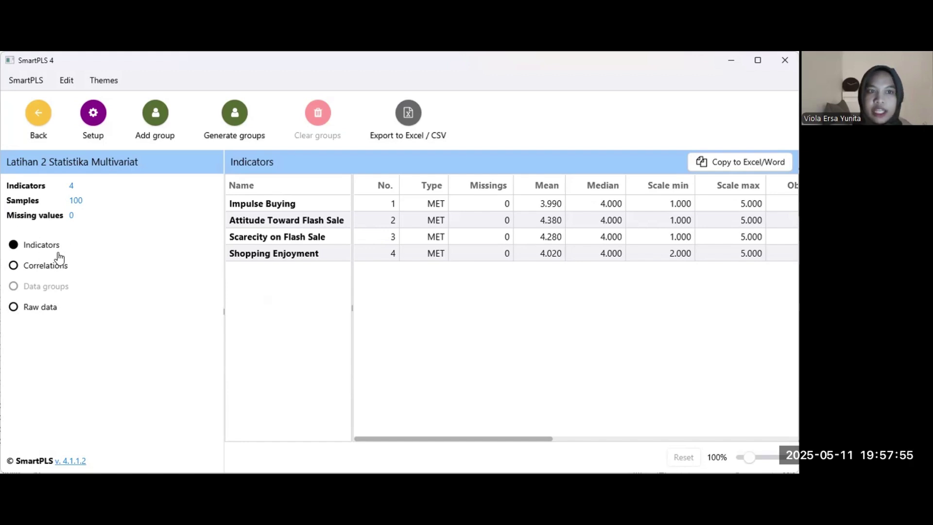
Review the correlations and the raw data of the imported dataset and return to the workspace
click(51, 273)
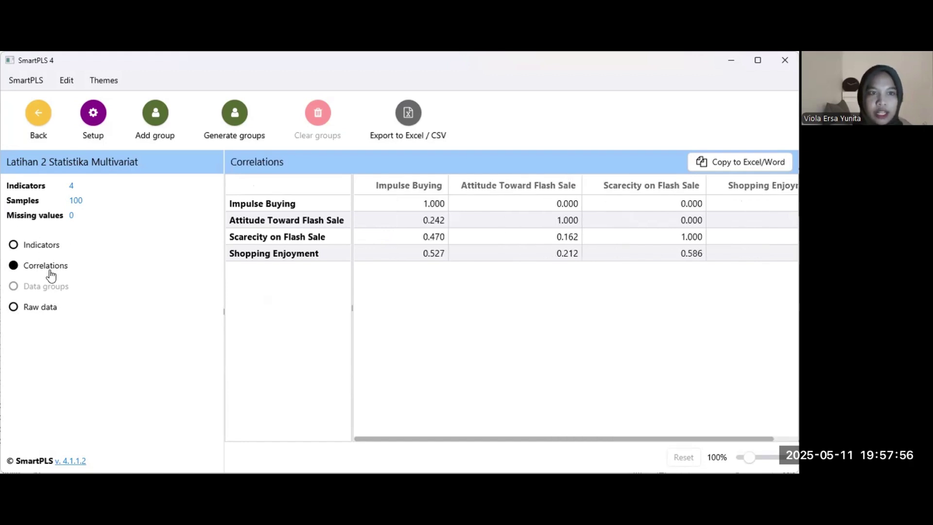
click(50, 319)
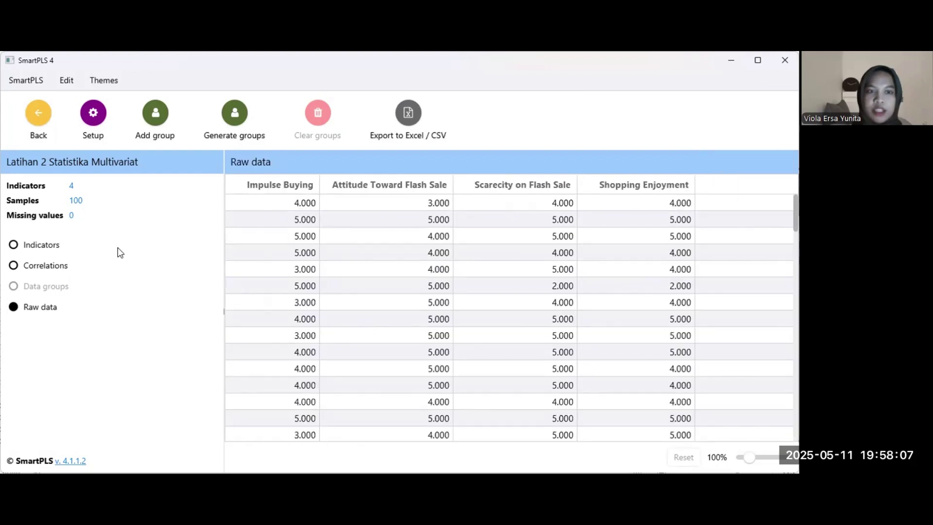
click(43, 128)
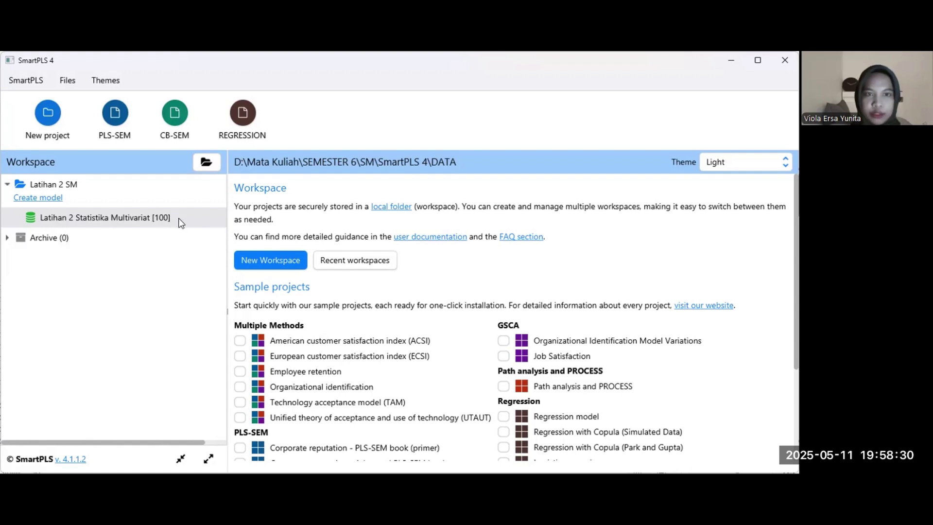
Create a PLS-SEM model named "Latihan 2 Smart PLS" in the Latihan 2 SM project
click(51, 199)
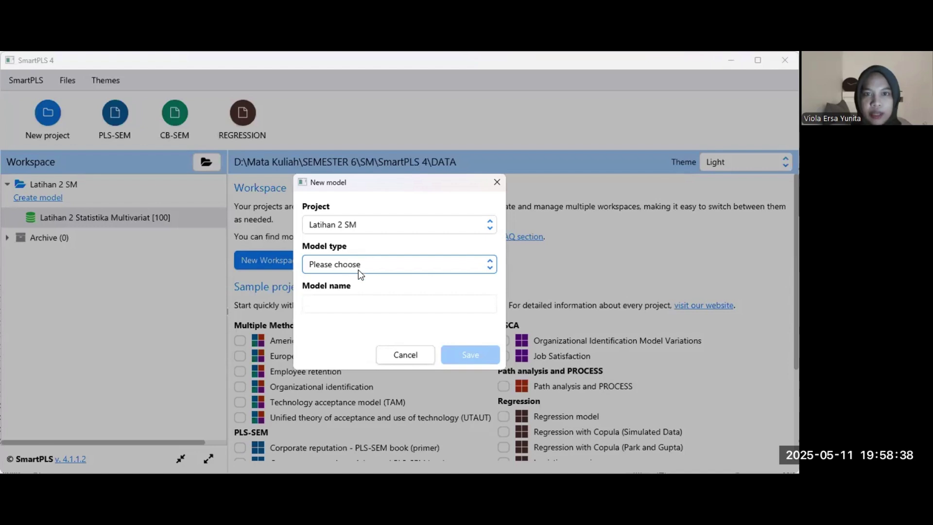
click(360, 273)
click(346, 287)
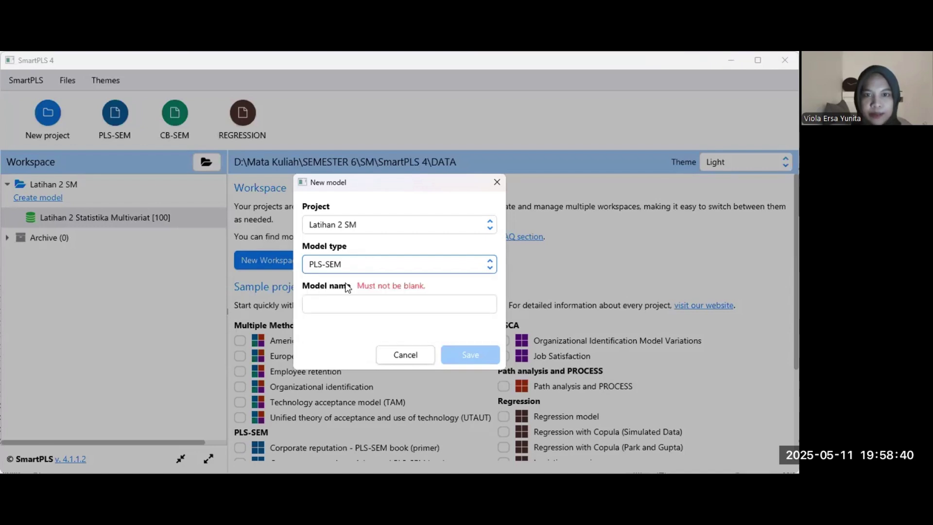
click(342, 303)
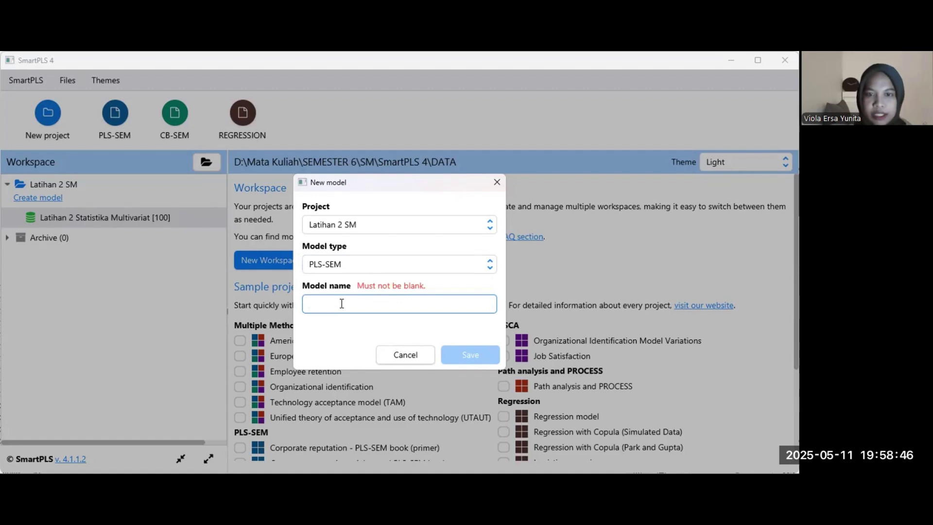
text(Latiha)
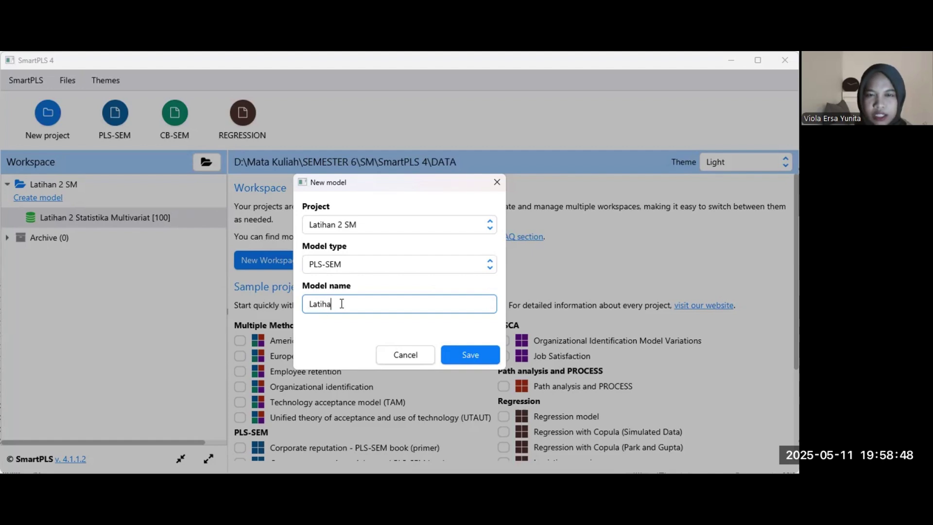
text(n 2 Sma)
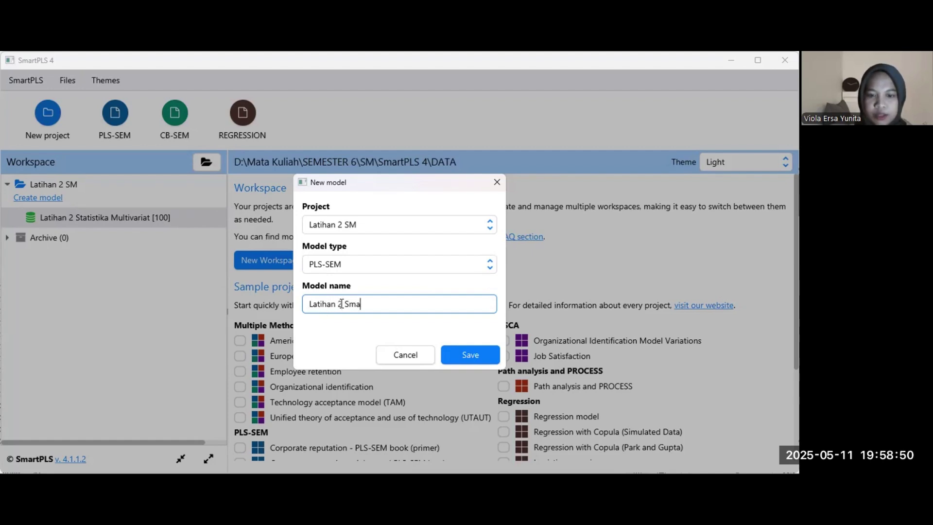
text(rt PLS)
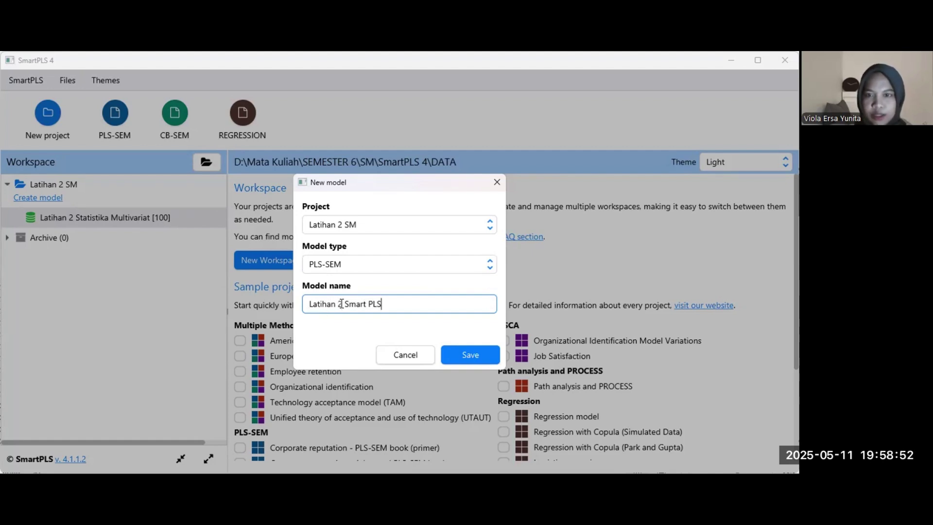
click(474, 356)
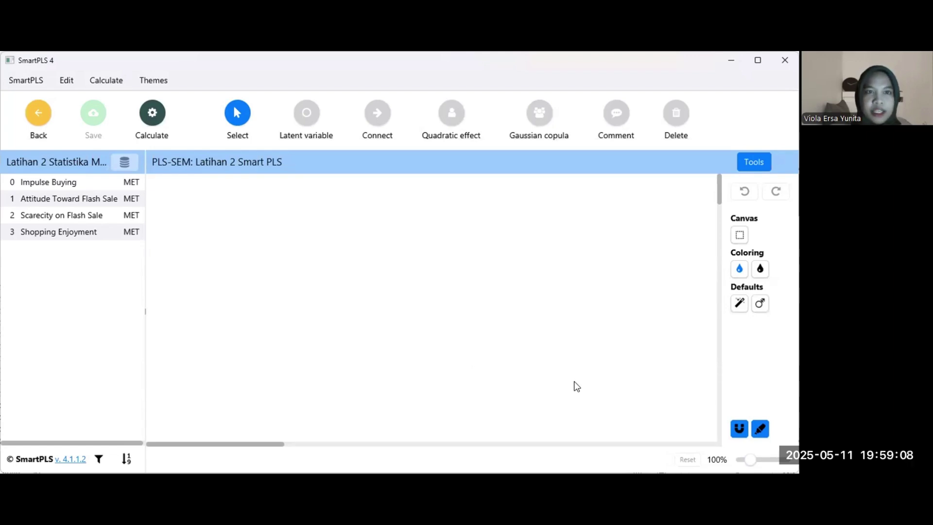
click(311, 122)
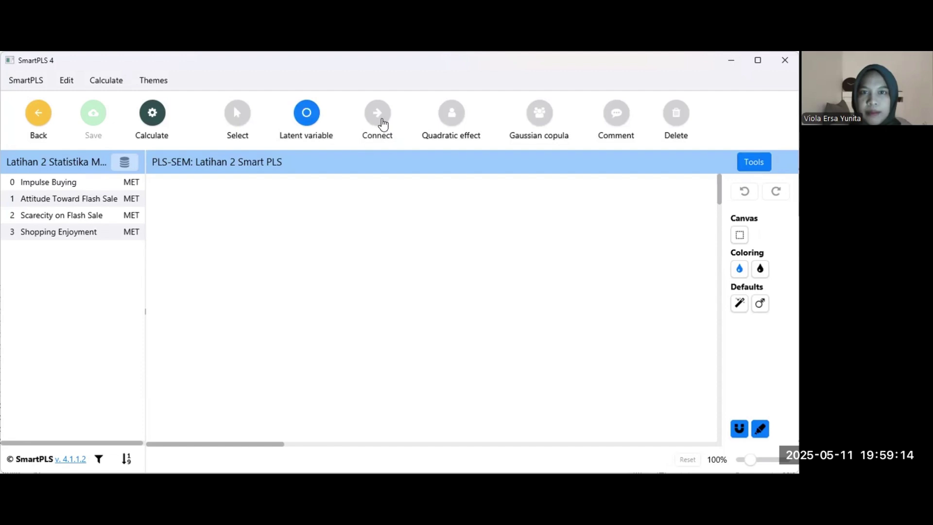
click(382, 124)
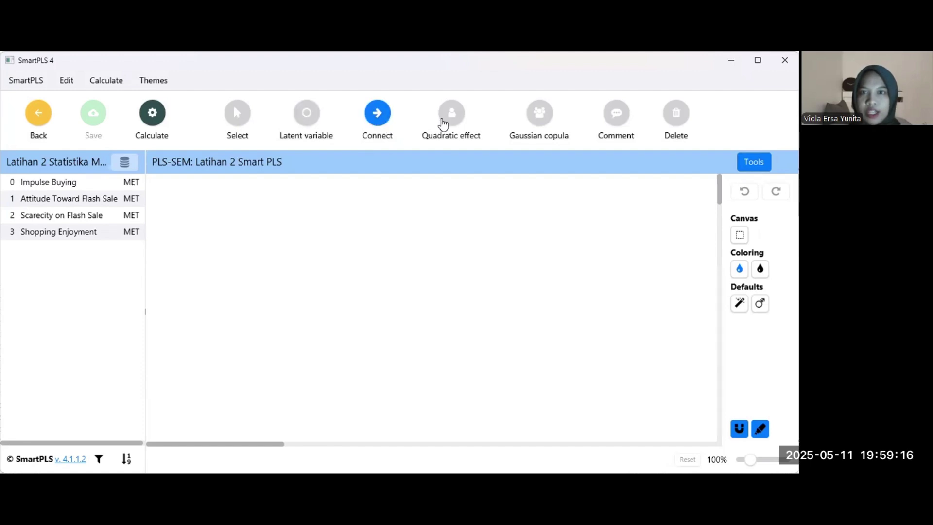
click(443, 124)
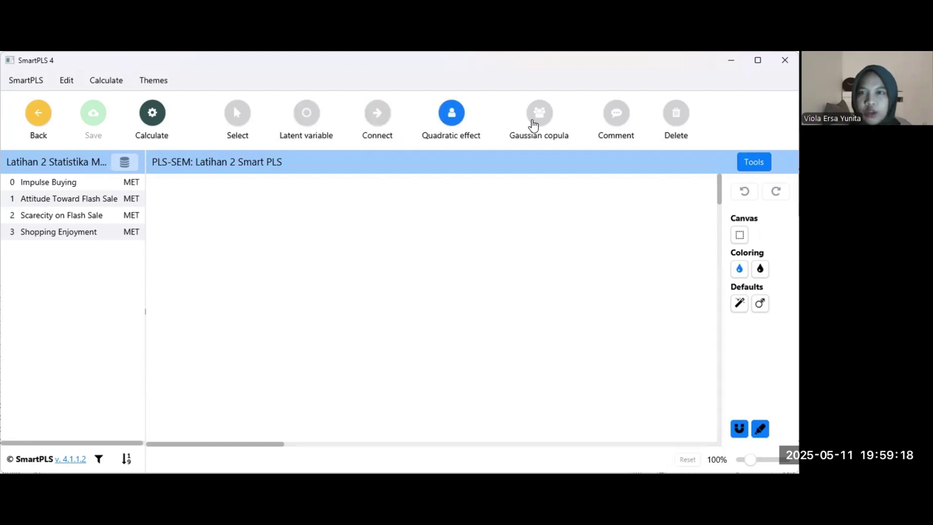
click(532, 123)
click(612, 124)
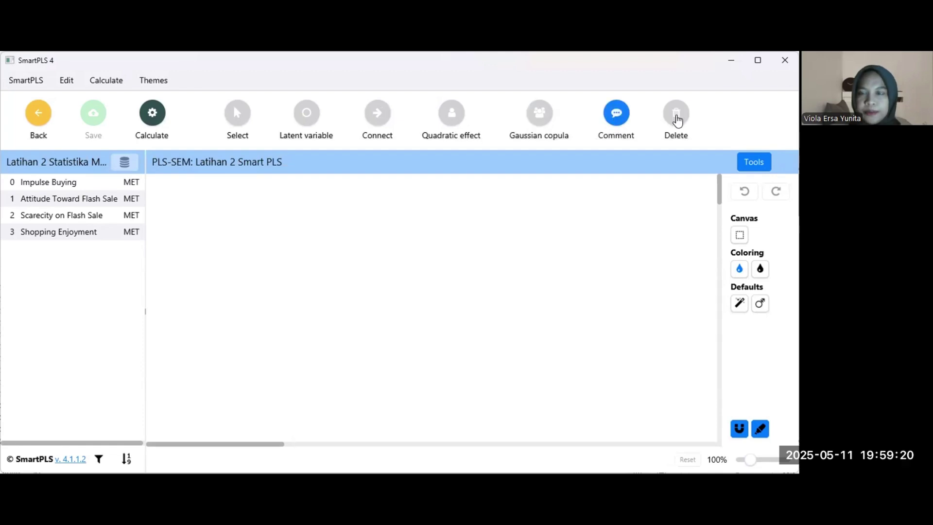
click(678, 120)
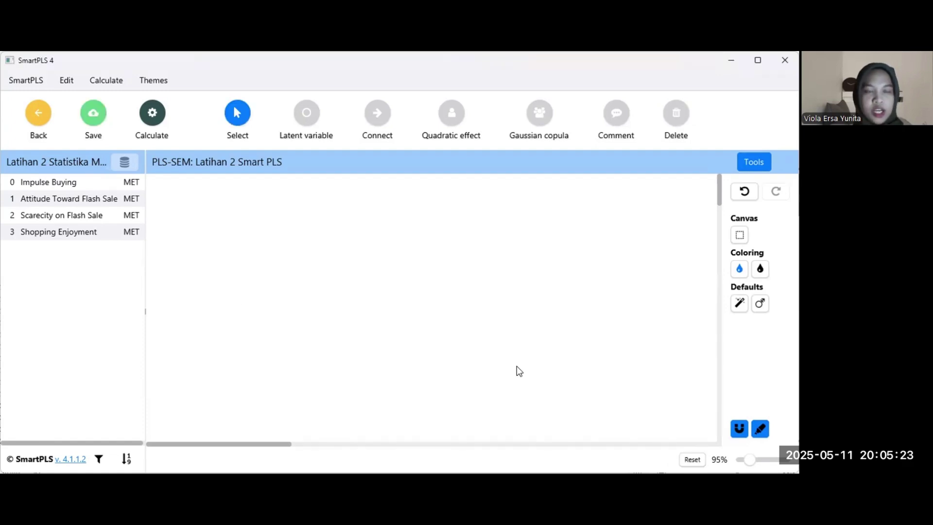
Add Impulse Buying to the canvas as a latent variable with its indicator and set the zoom to 85%
click(54, 184)
drag(54, 184, 627, 309)
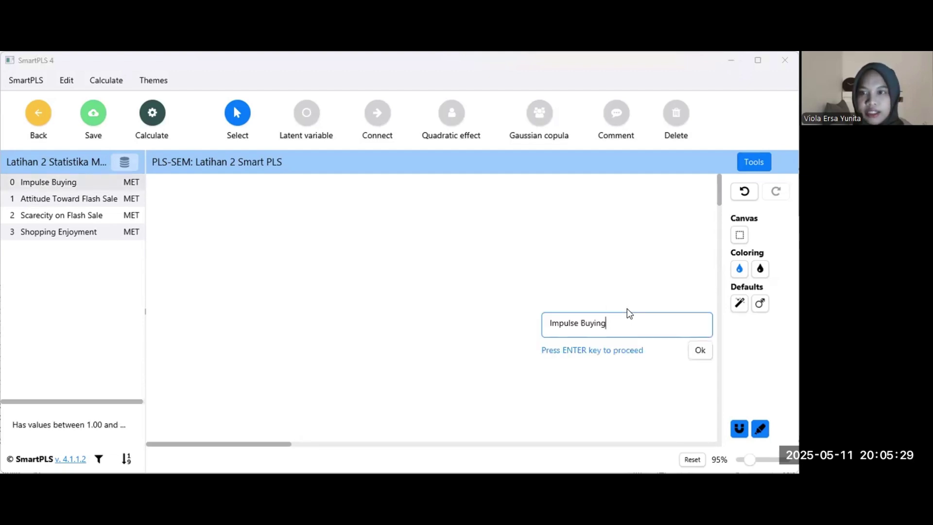
key(Return)
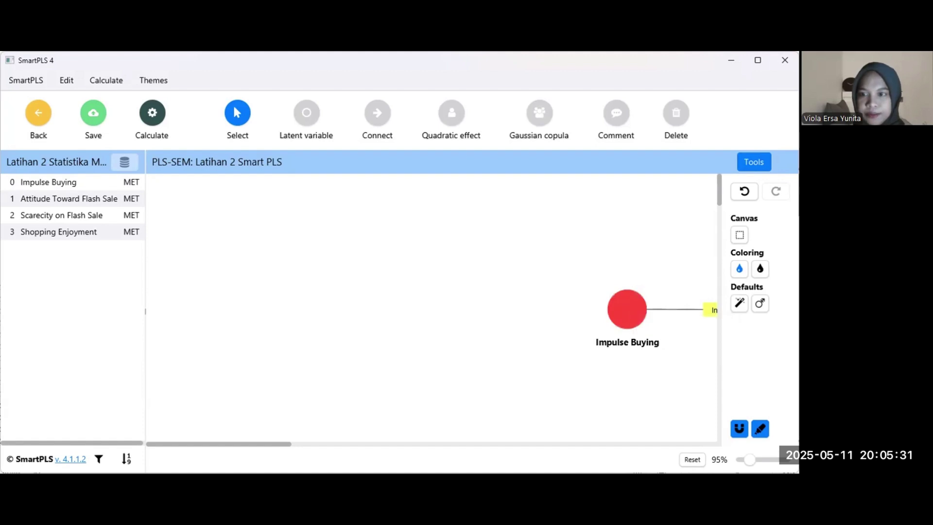
drag(750, 460, 749, 460)
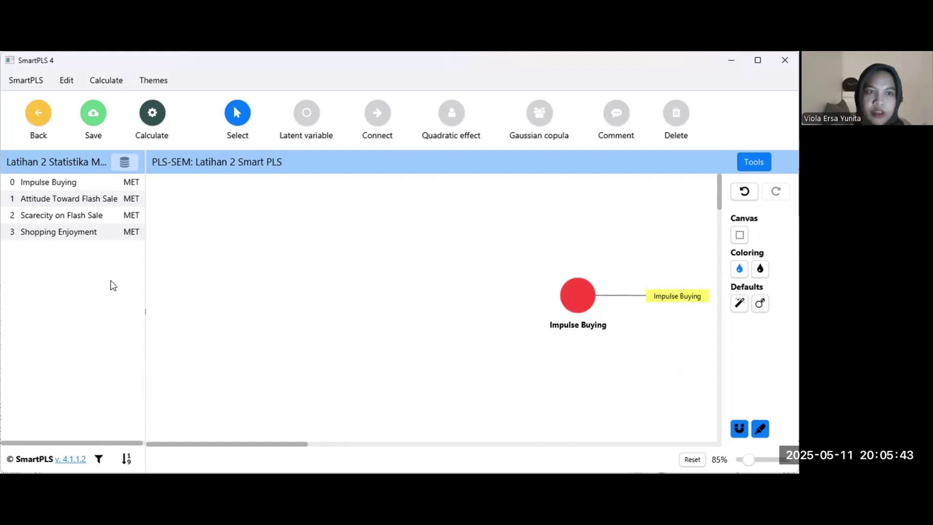
Add Shopping Enjoyment as a latent variable to the left of Impulse Buying and align its indicator to the top
drag(77, 233, 442, 306)
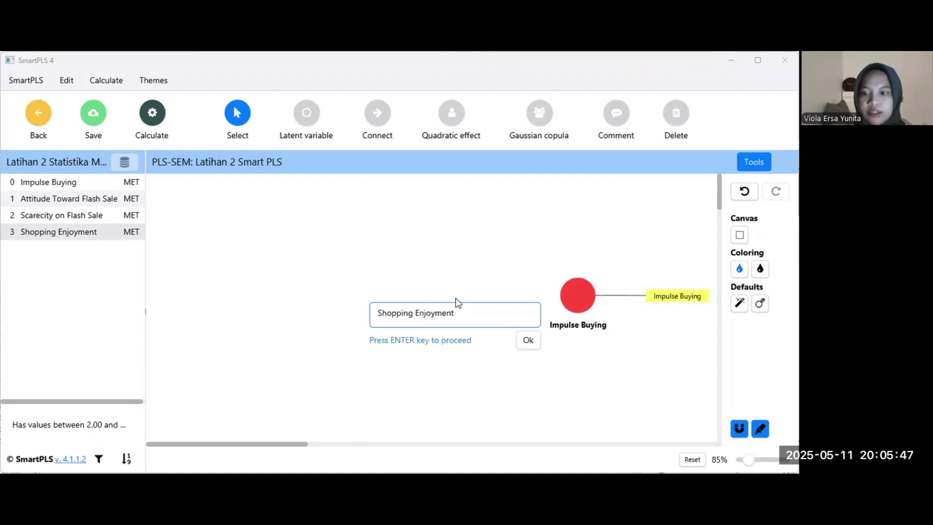
key(Return)
right_click(455, 298)
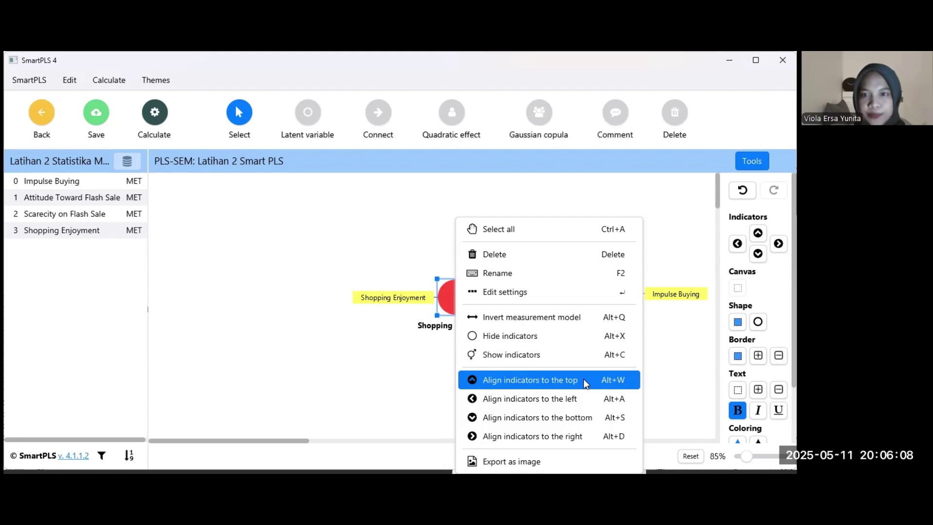
click(585, 381)
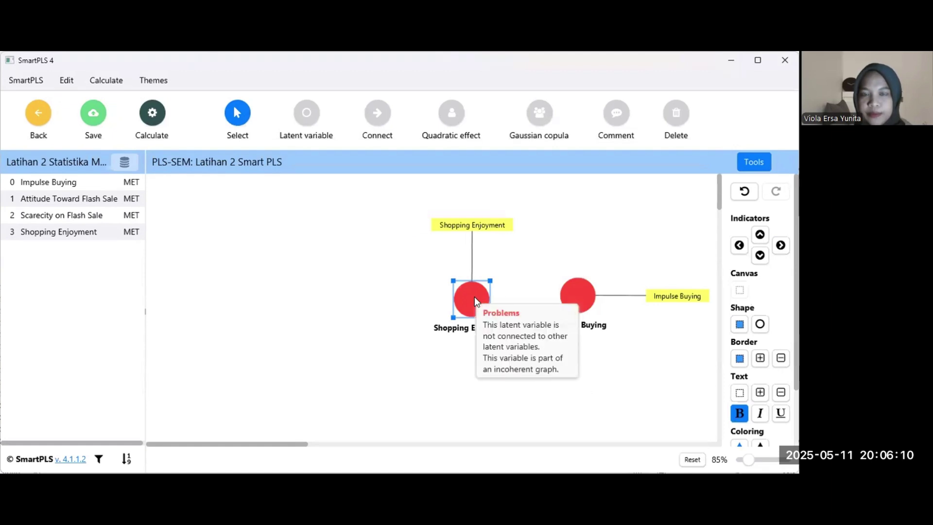
Add Attitude Toward Flash Sale as a latent variable left of Shopping Enjoyment and move its indicator farther to the left
click(62, 201)
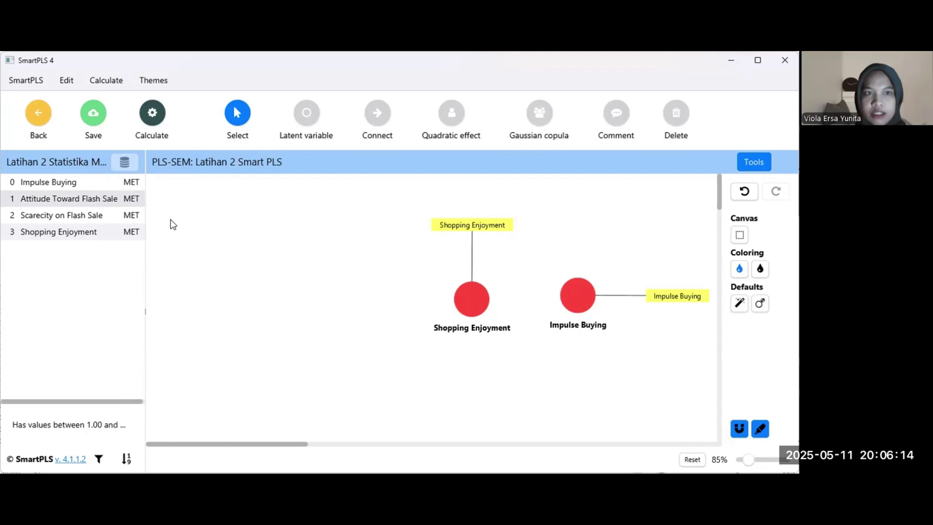
drag(69, 199, 333, 267)
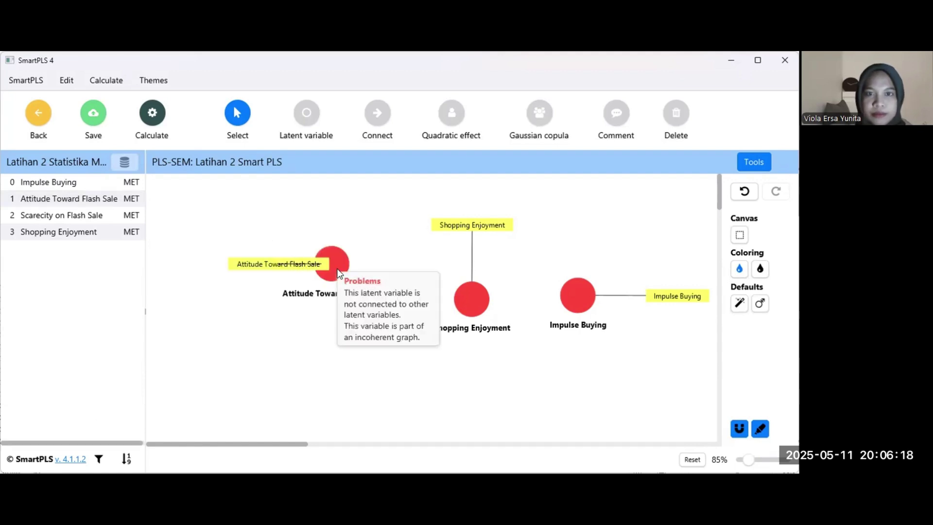
drag(299, 267, 252, 269)
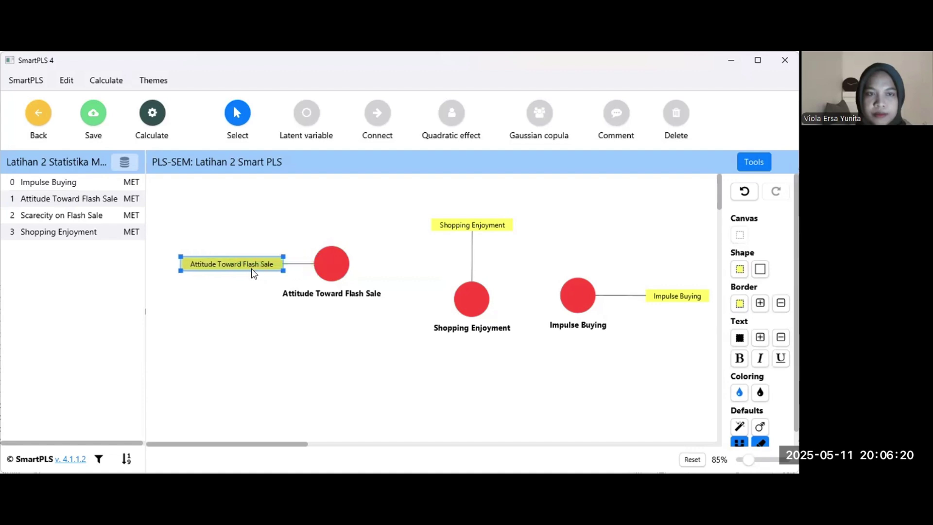
Add Scarecity on Flash Sale below Attitude Toward Flash Sale with its indicator aligned left, and line up the two latent variables vertically
drag(80, 214, 340, 351)
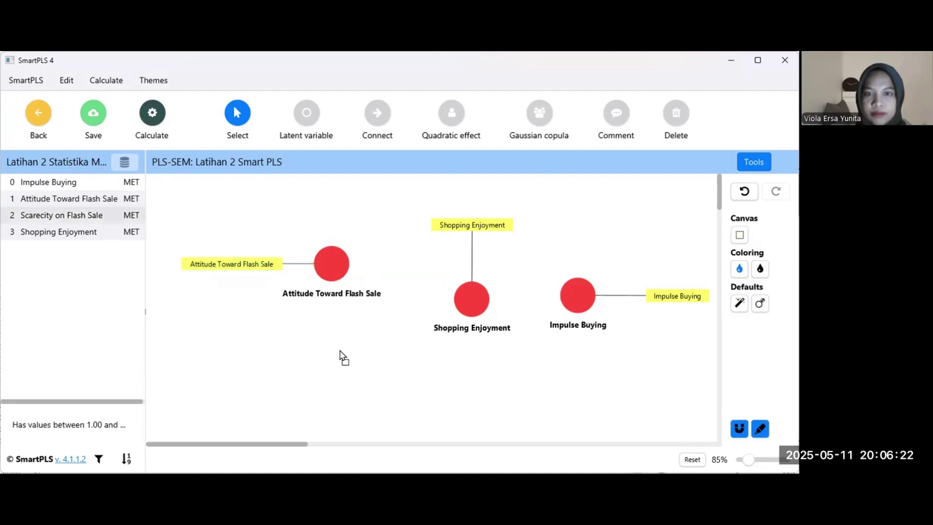
key(Return)
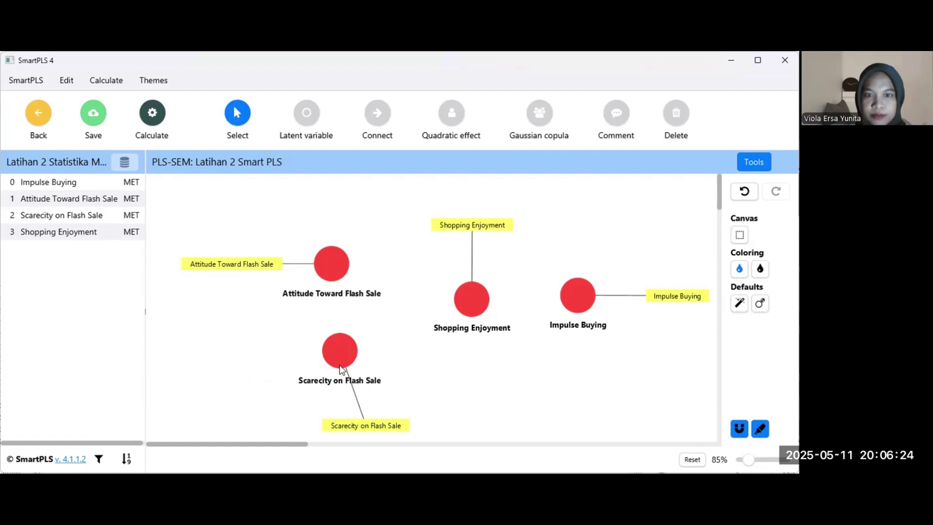
click(338, 349)
right_click(339, 352)
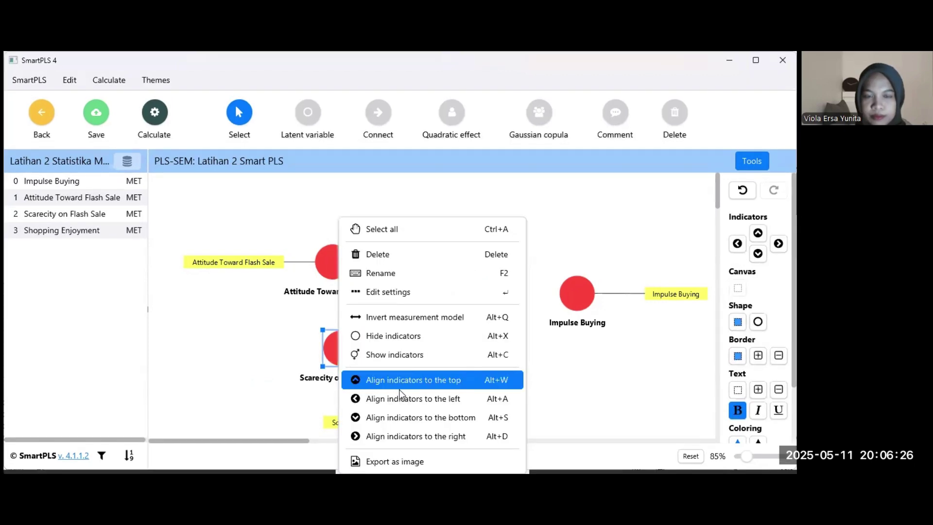
click(399, 398)
drag(337, 261, 345, 247)
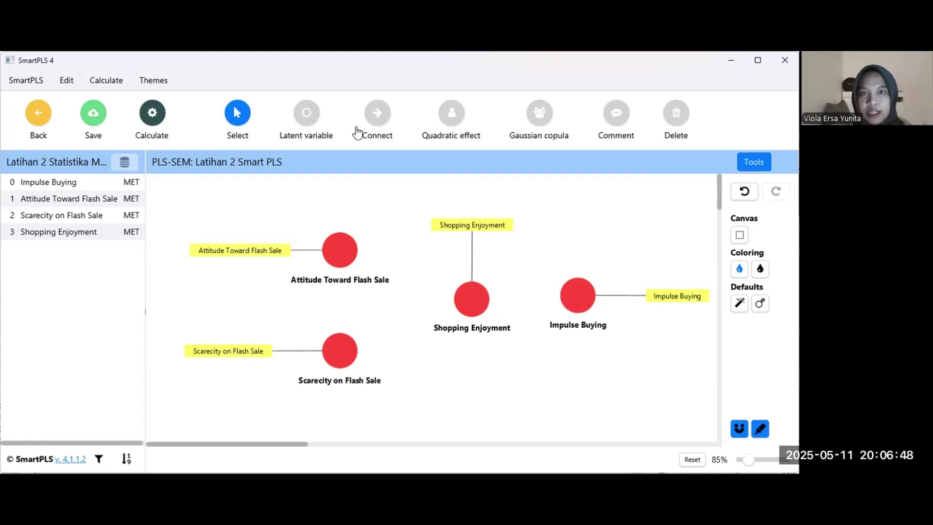
Connect Attitude Toward Flash Sale and Scarecity on Flash Sale to Shopping Enjoyment, and Shopping Enjoyment to Impulse Buying
click(381, 125)
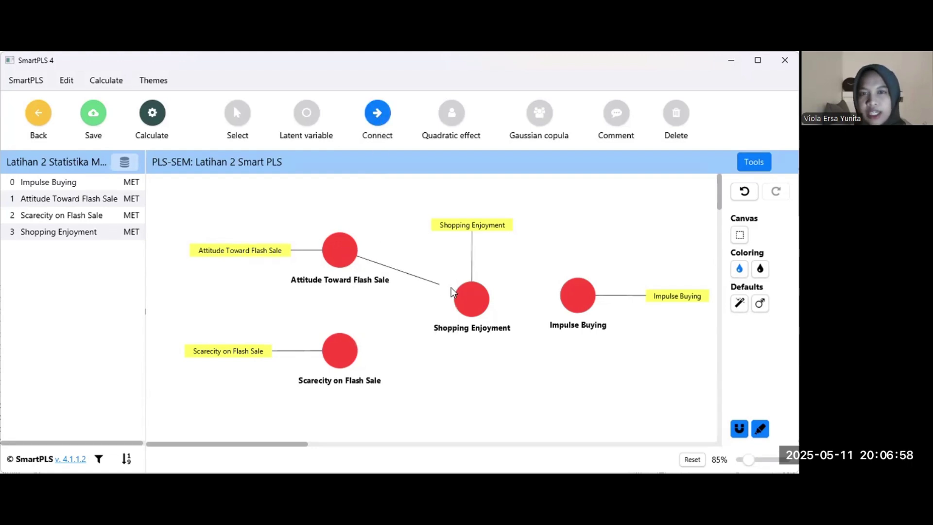
click(465, 295)
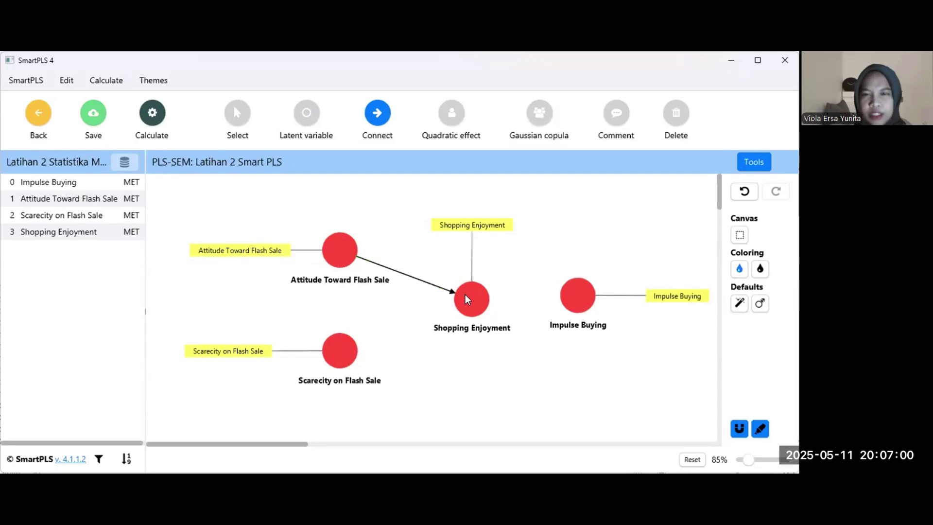
click(343, 355)
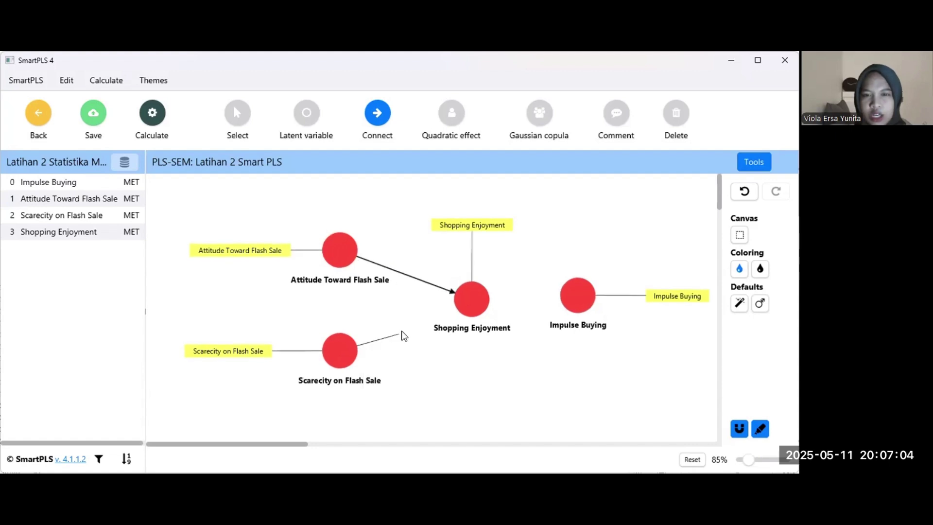
click(465, 304)
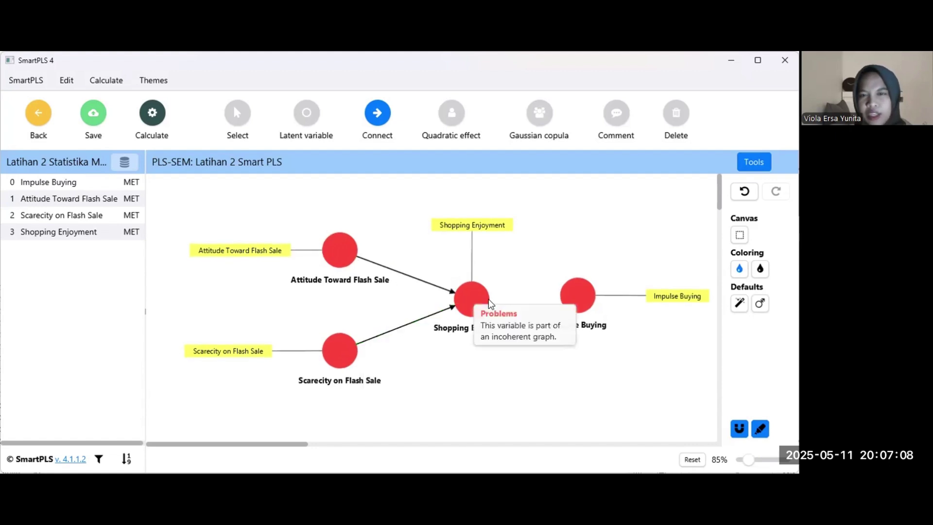
click(485, 302)
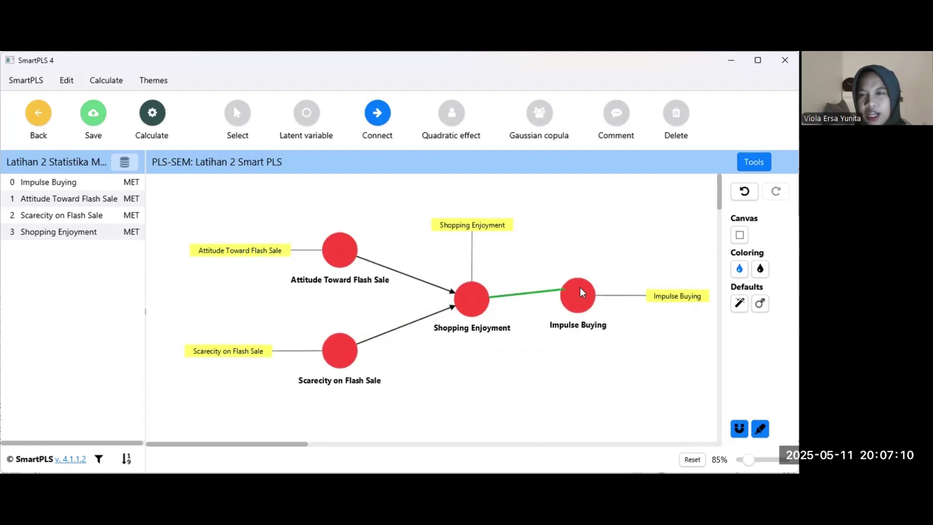
click(584, 299)
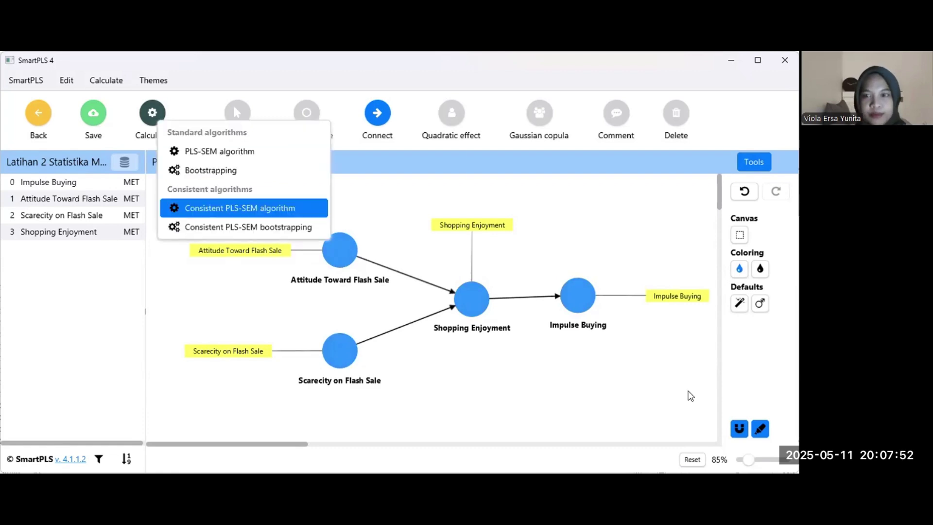
Run the PLS-SEM algorithm with the Path weighting scheme, Standardized results and Default initial weights, opening the report
click(687, 394)
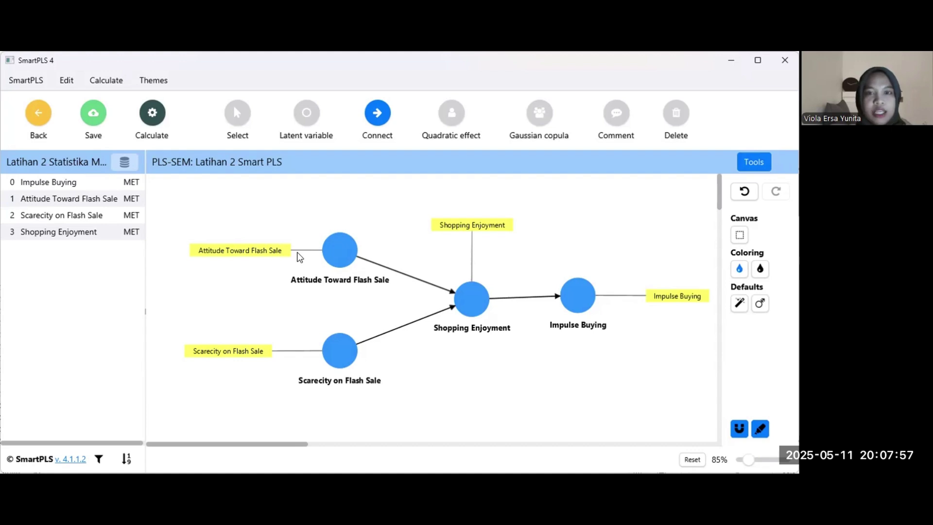
click(157, 120)
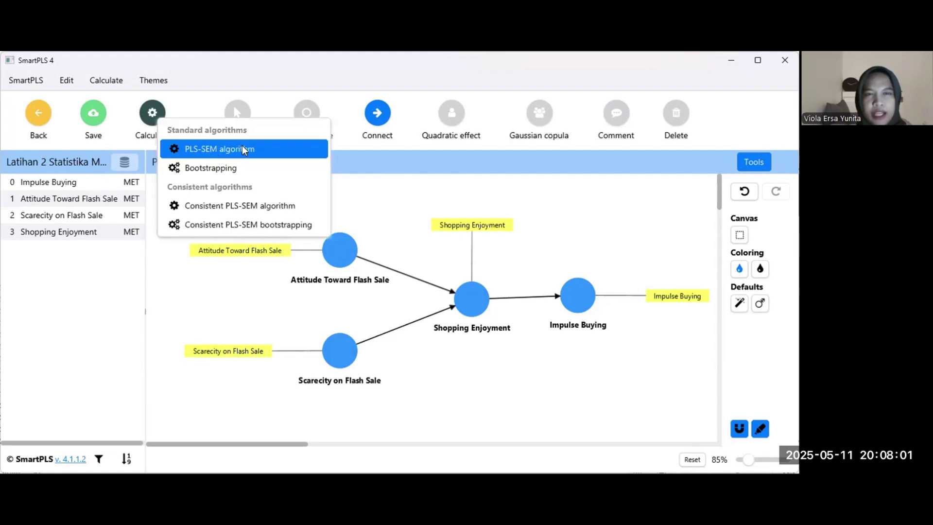
click(266, 148)
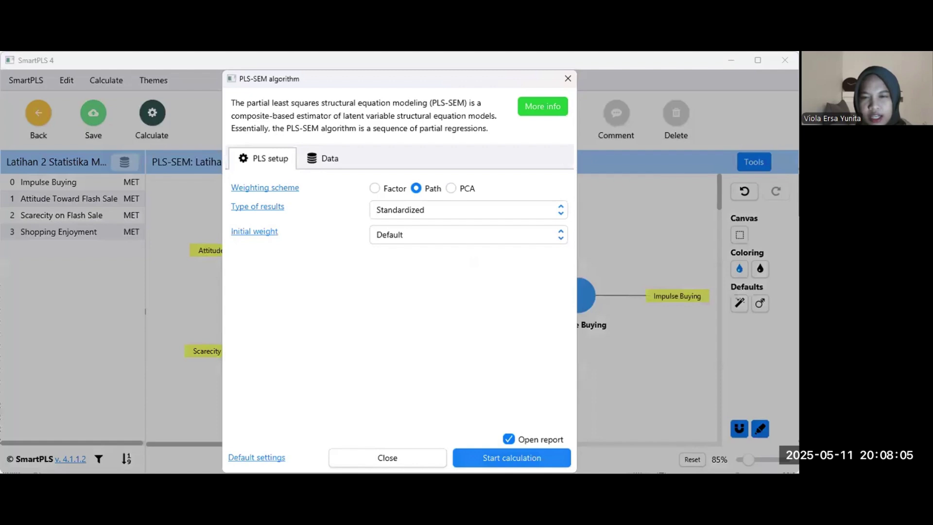
click(511, 457)
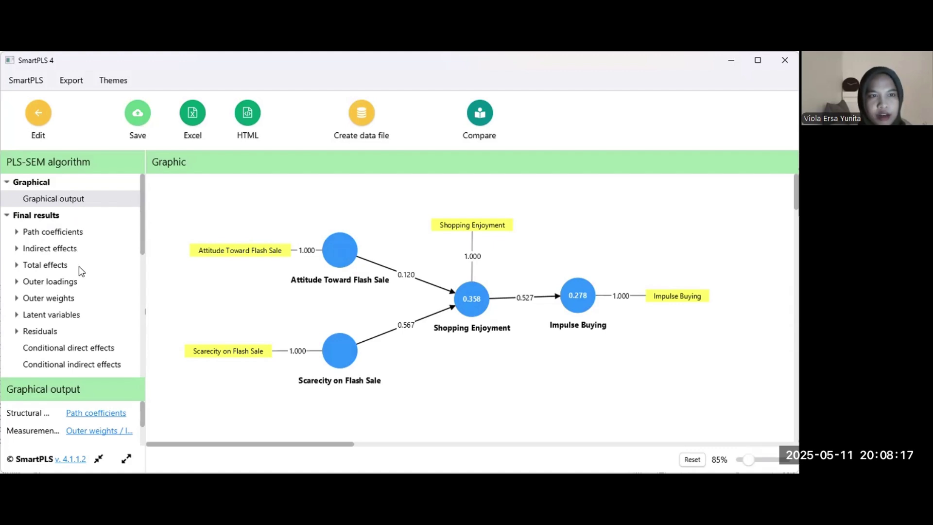
Look through the report's available result sections and examine the path diagram in the graphical output
scroll(80, 279, down, 3)
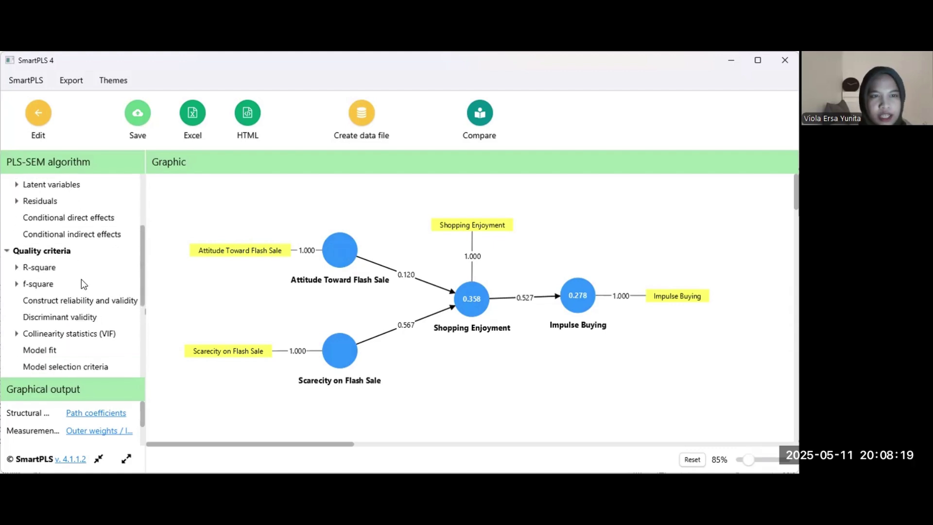
scroll(81, 287, down, 4)
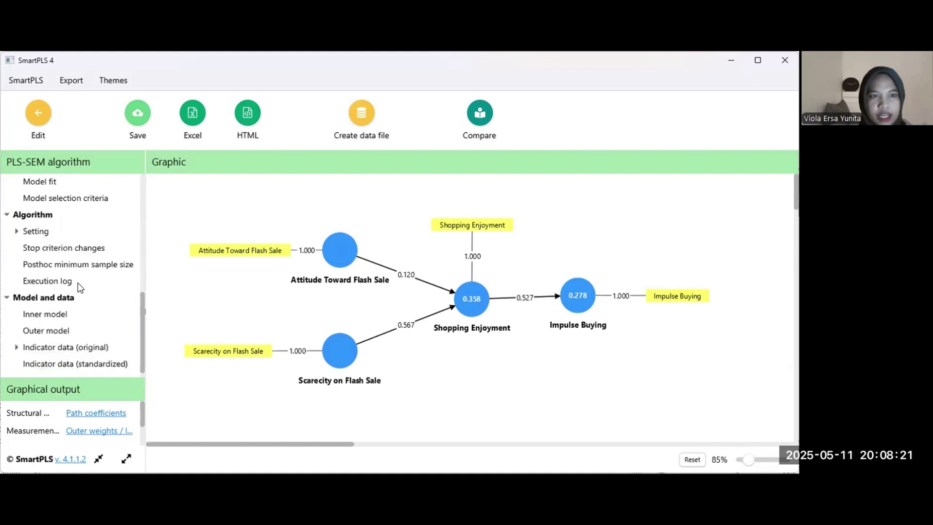
scroll(76, 284, up, 8)
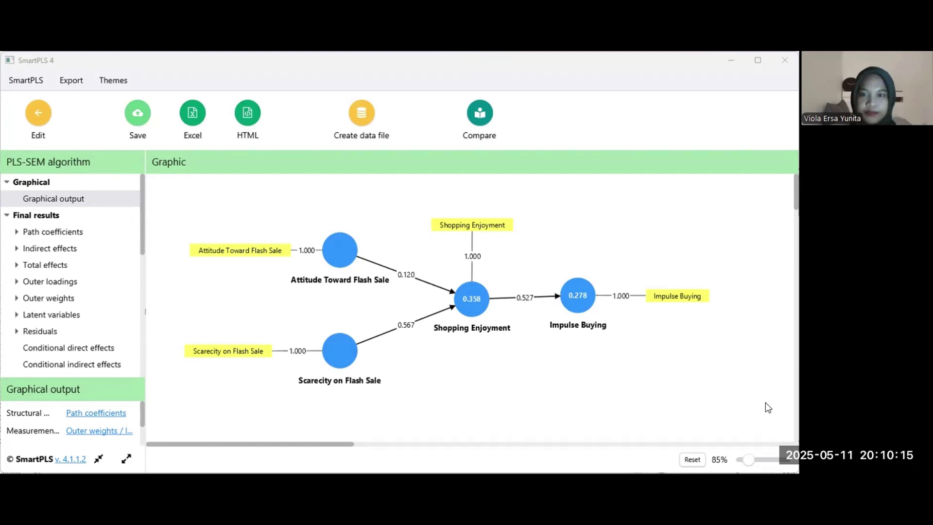
click(765, 402)
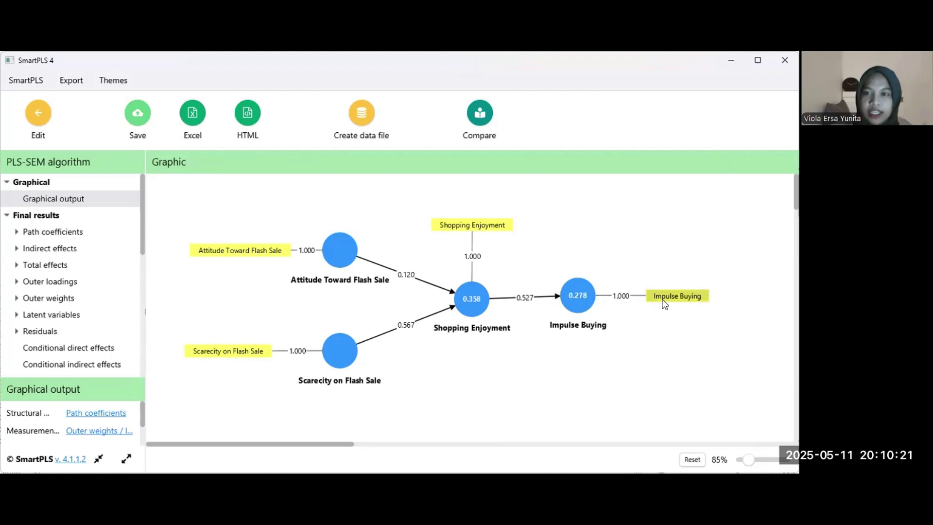
mouse_move(575, 301)
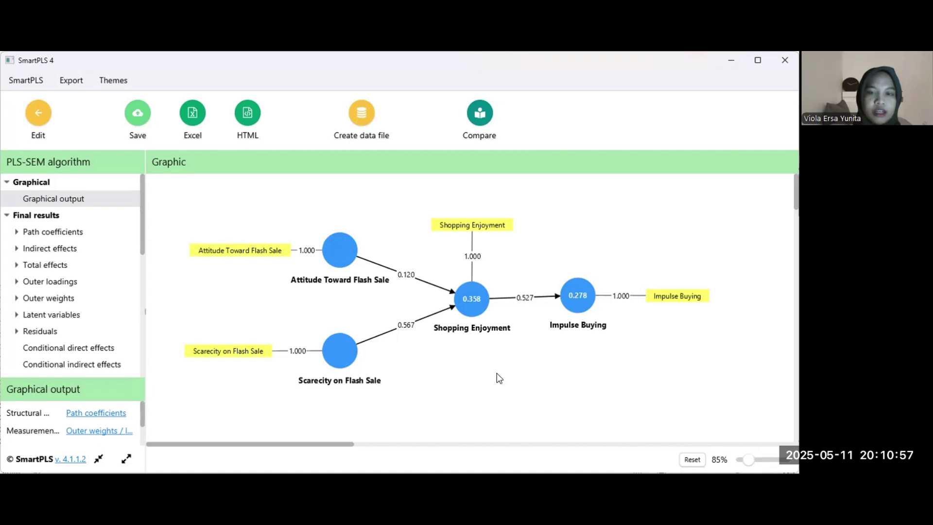
Try to export the graphical output of the PLS-SEM report as an image
right_click(496, 375)
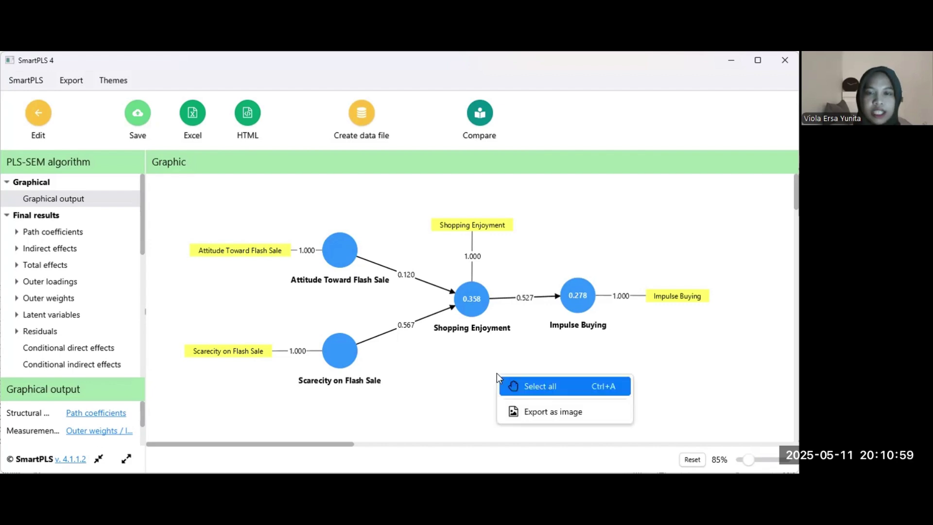
click(569, 412)
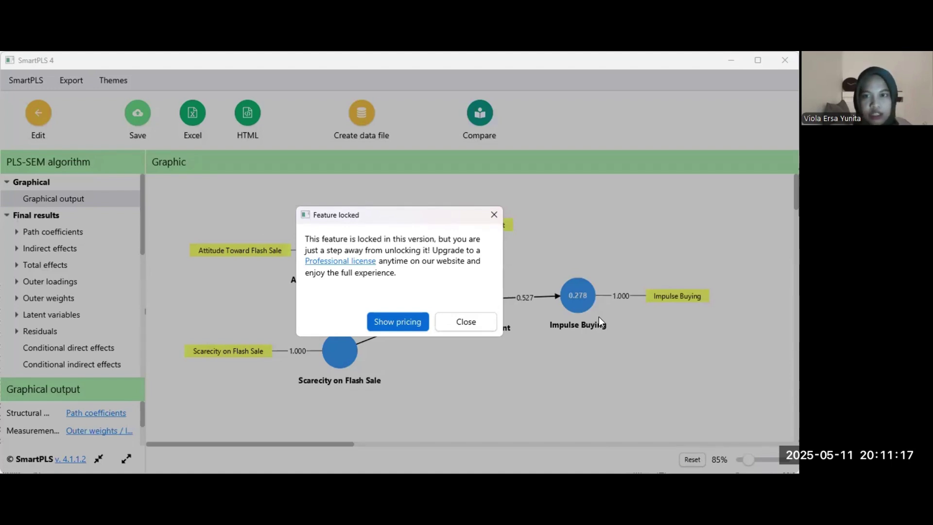
click(495, 215)
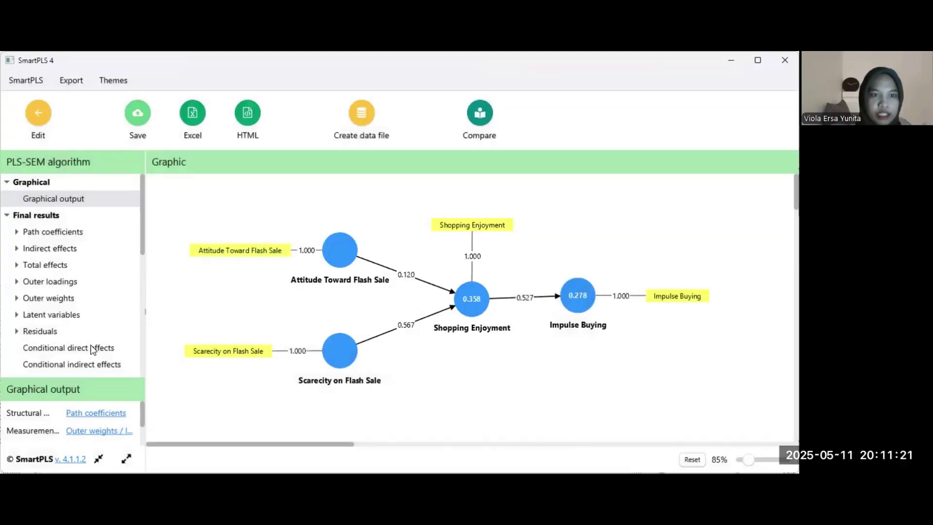
Check the R-square overview, construct reliability and validity, and discriminant validity in the quality criteria
scroll(71, 352, down, 1)
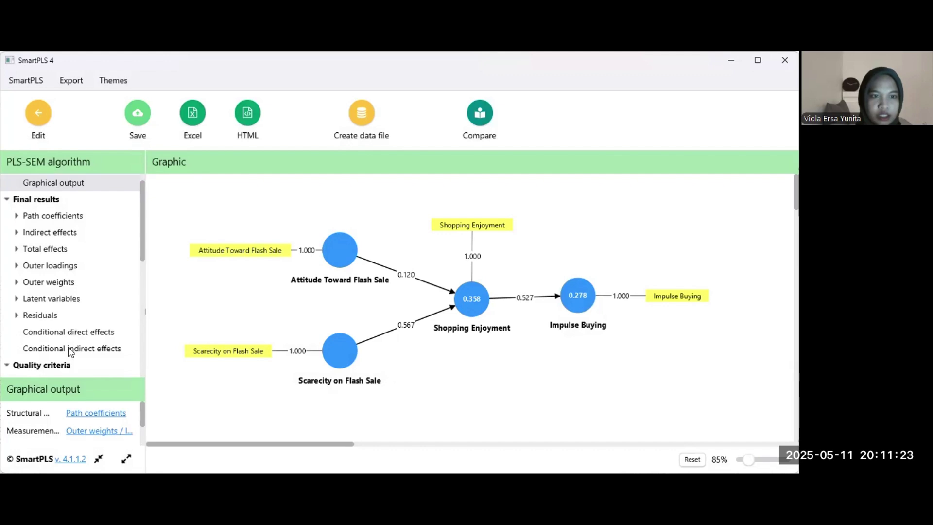
scroll(71, 352, down, 4)
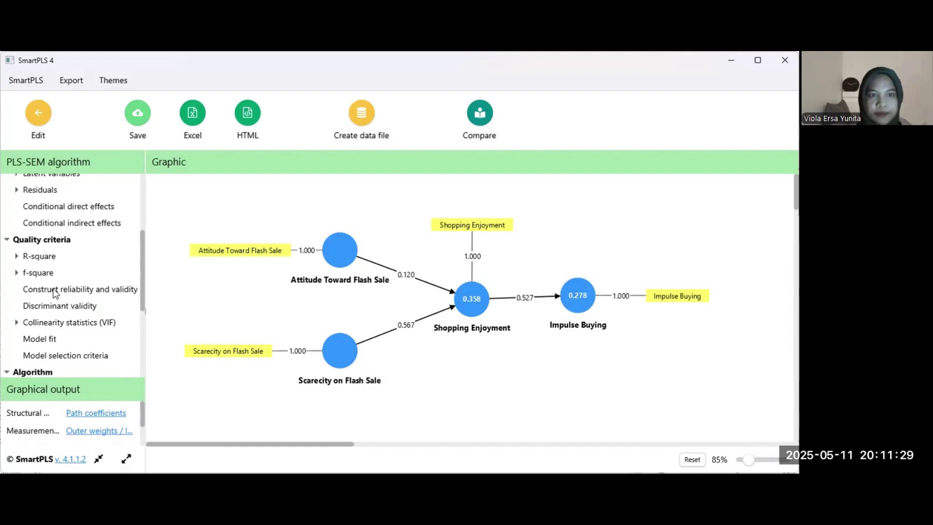
click(56, 292)
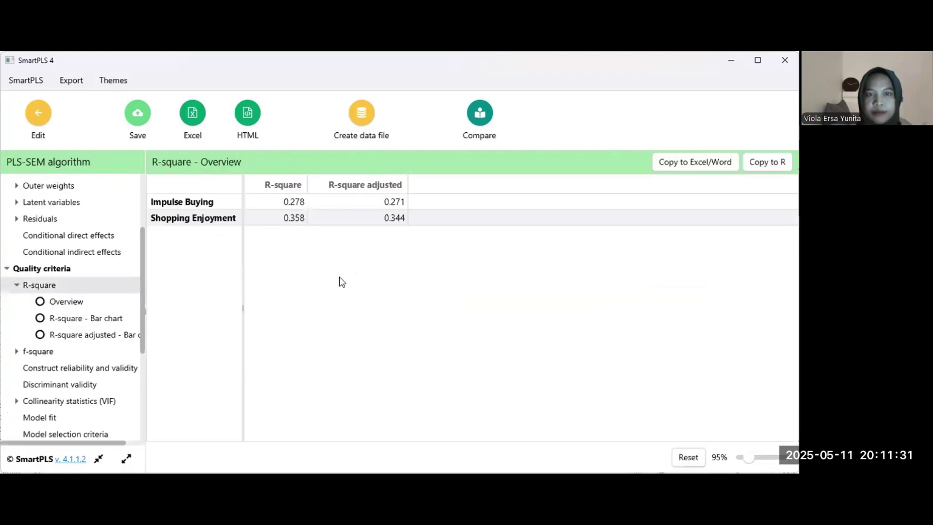
click(58, 369)
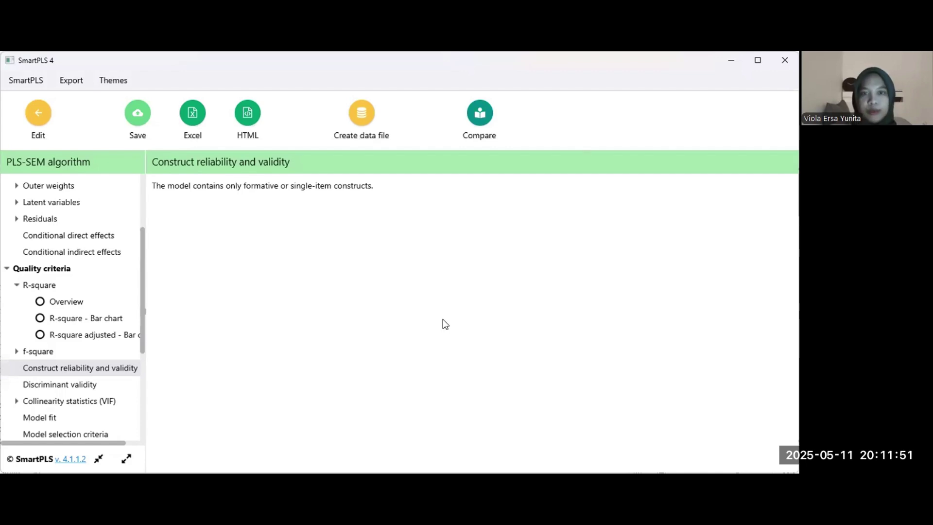
click(61, 385)
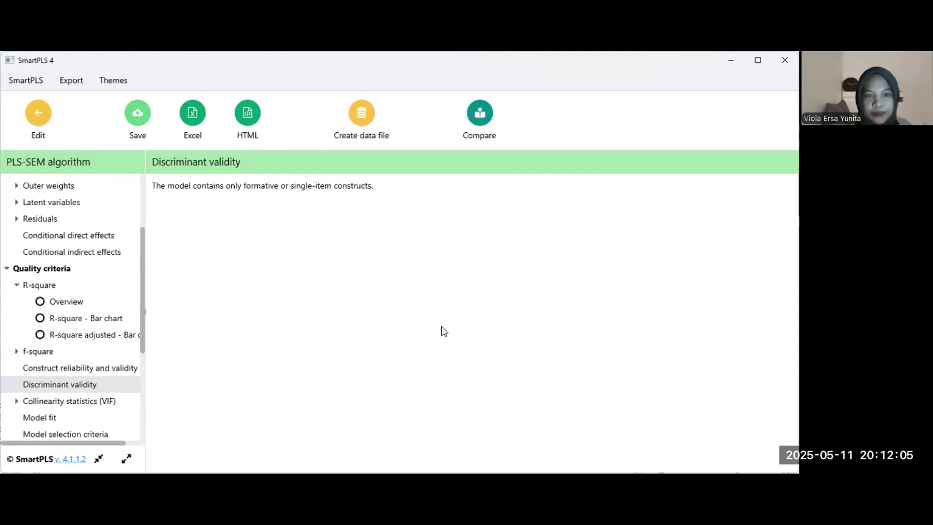
Review the R-square overview with its R-square and R-square adjusted bar charts, and view the f-square matrix
click(48, 287)
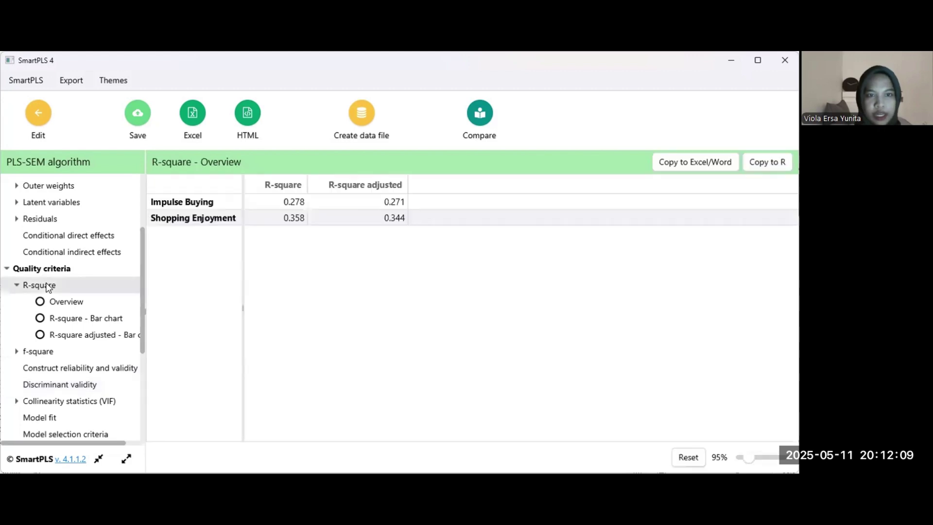
drag(243, 289, 277, 289)
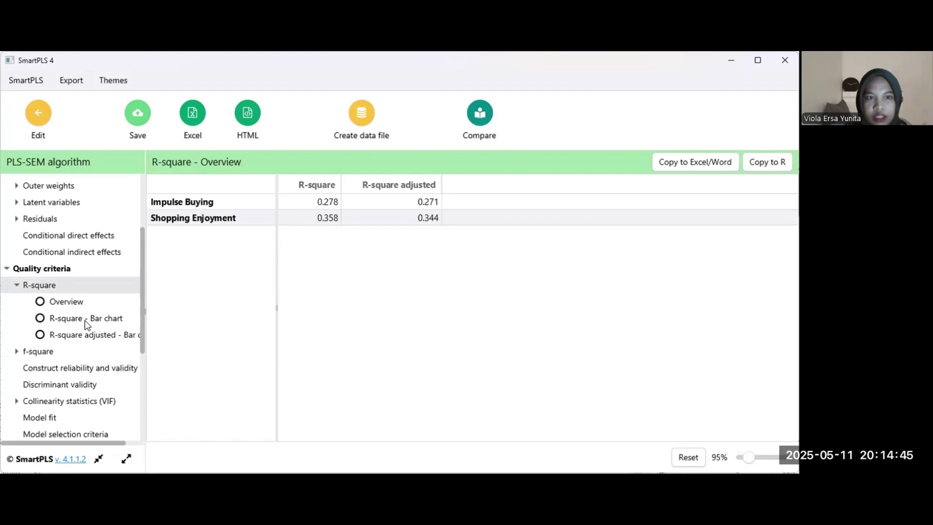
click(81, 319)
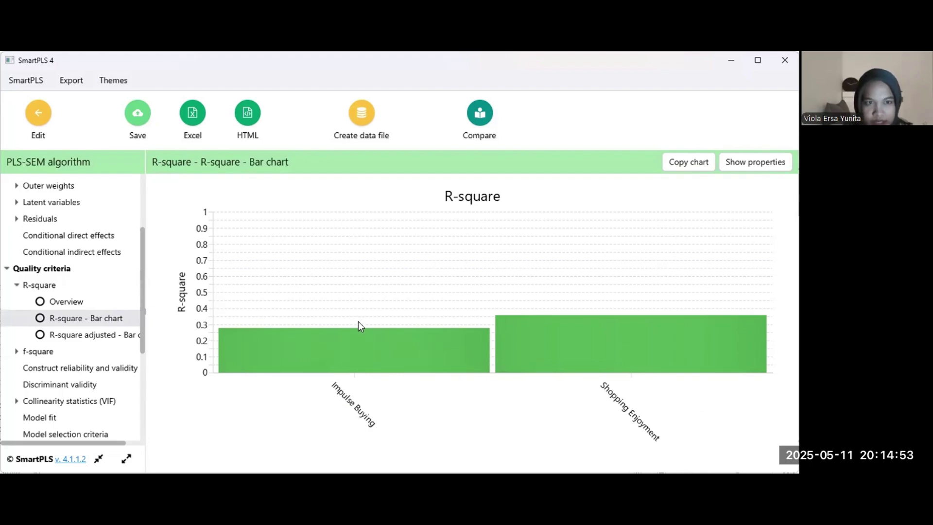
click(101, 336)
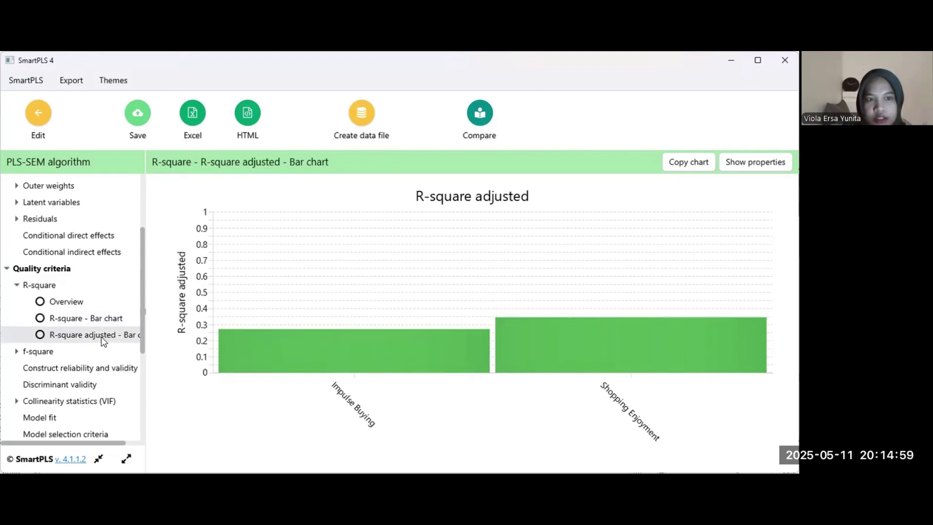
click(33, 351)
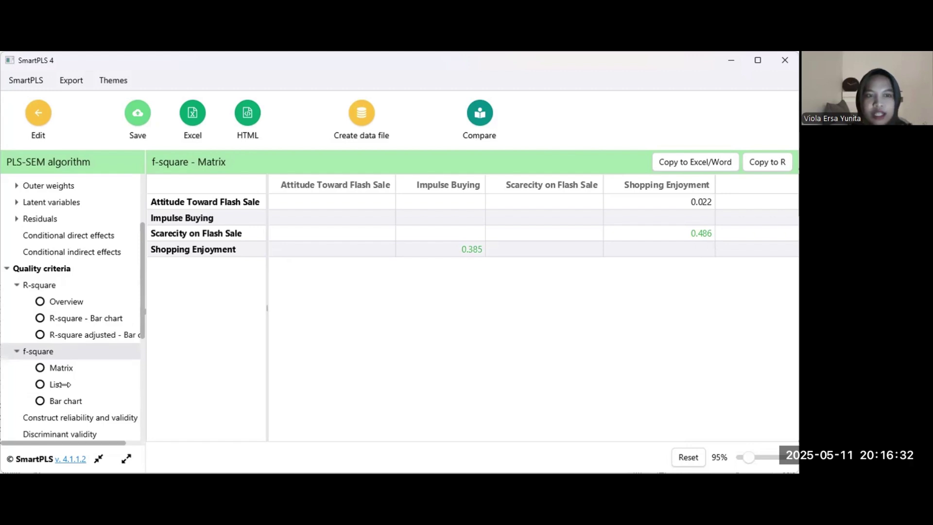
Review the f-square list and bar chart, then examine the model fit table with its row-label column widened
click(57, 384)
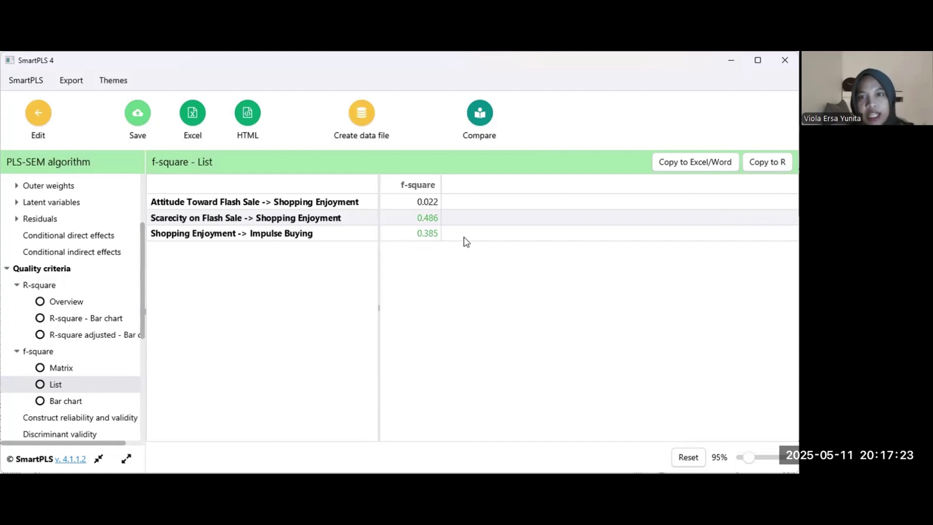
click(66, 401)
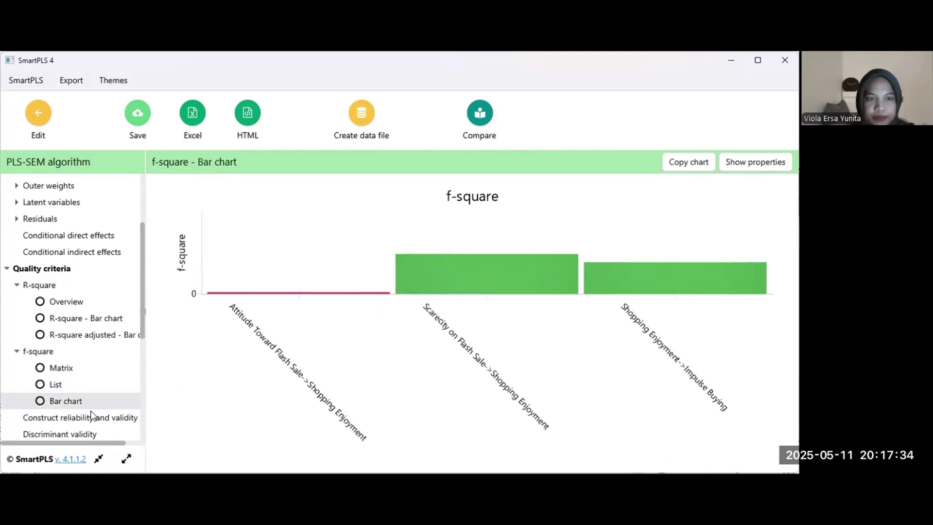
scroll(93, 414, down, 1)
scroll(92, 414, down, 4)
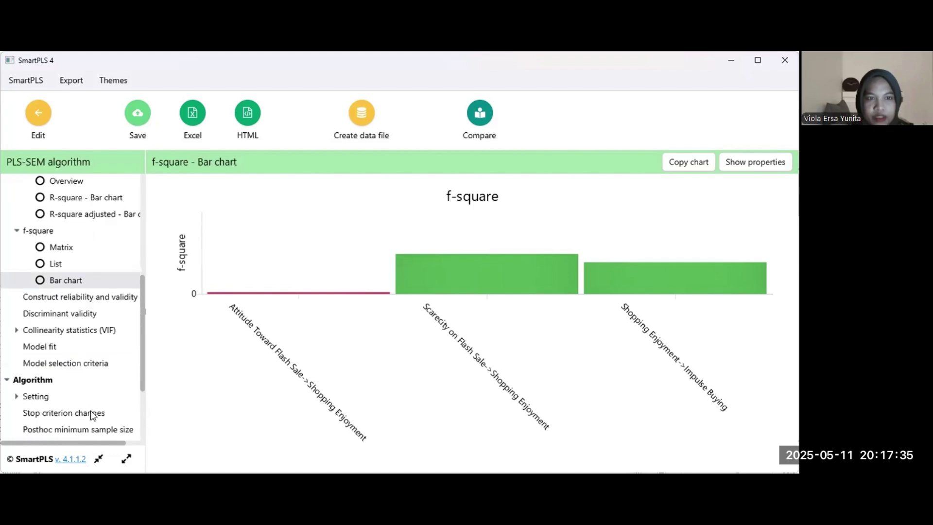
click(47, 348)
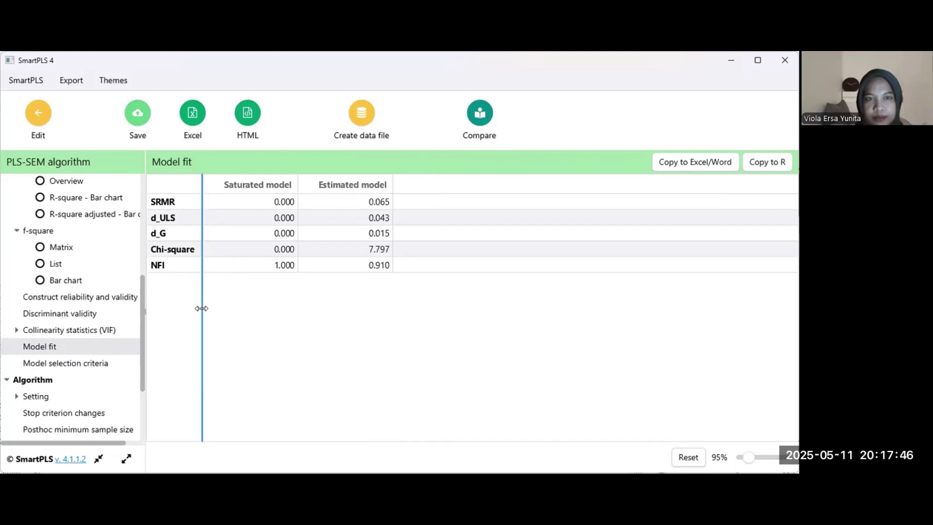
drag(202, 308, 246, 316)
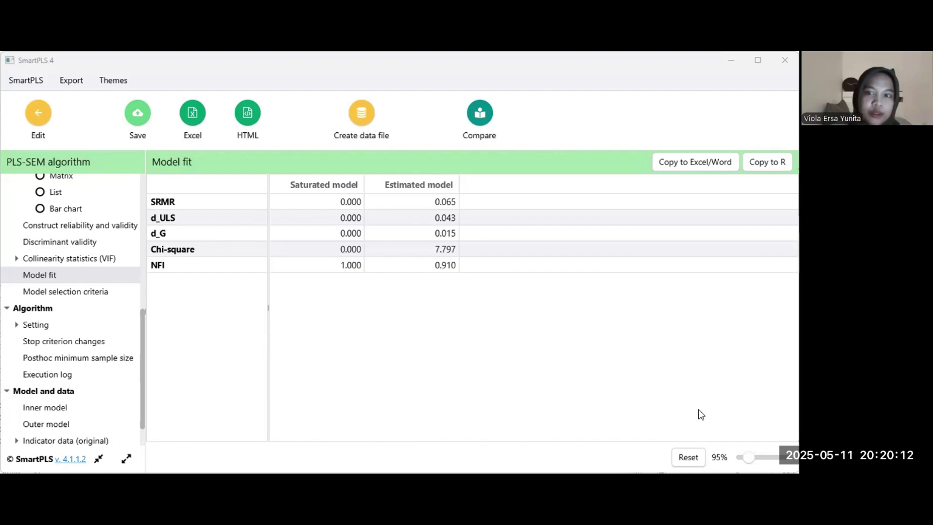
Return to the model and run standard Bootstrapping with 5000 subsamples, percentile bootstrap, two-tailed test and 0.05 significance level, opening the report
click(39, 116)
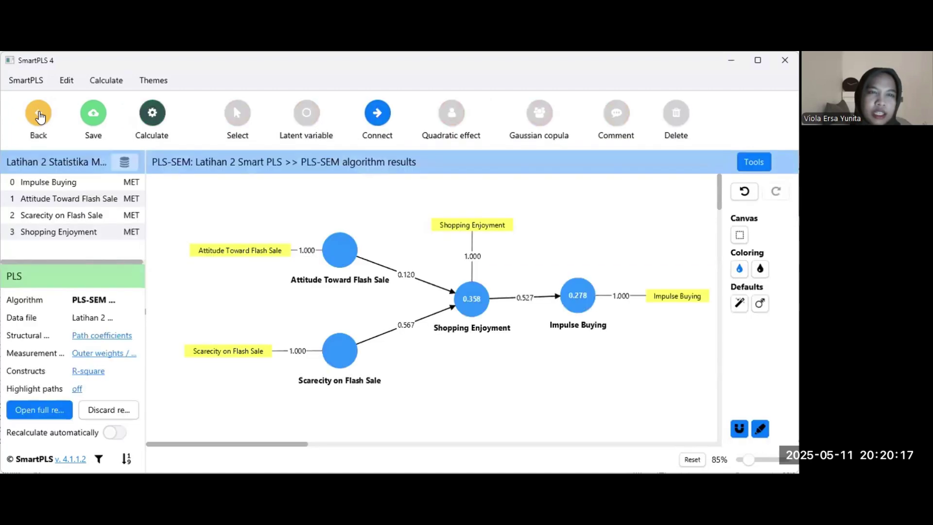
click(154, 114)
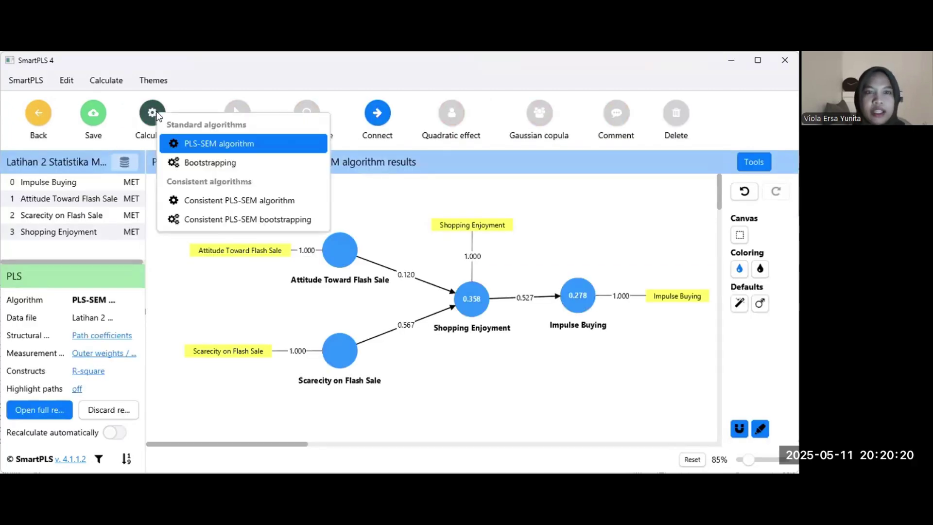
click(243, 162)
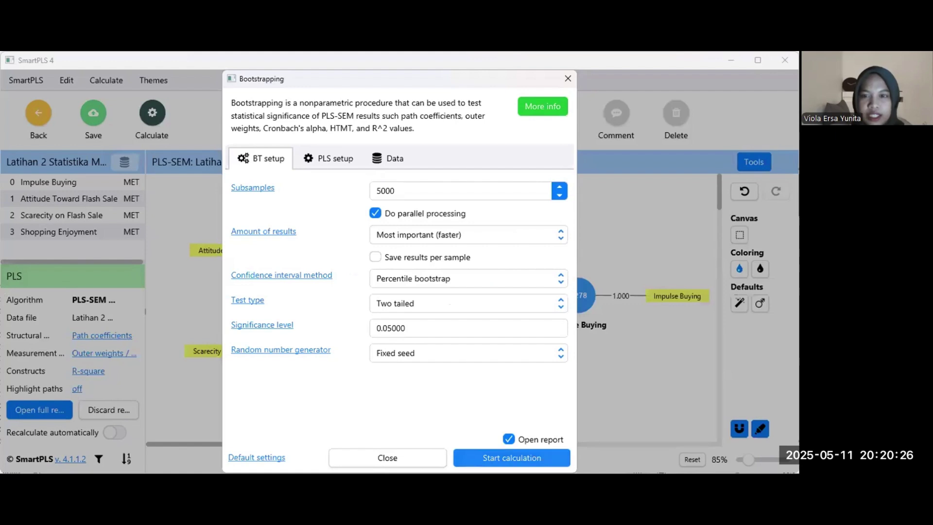
key(Return)
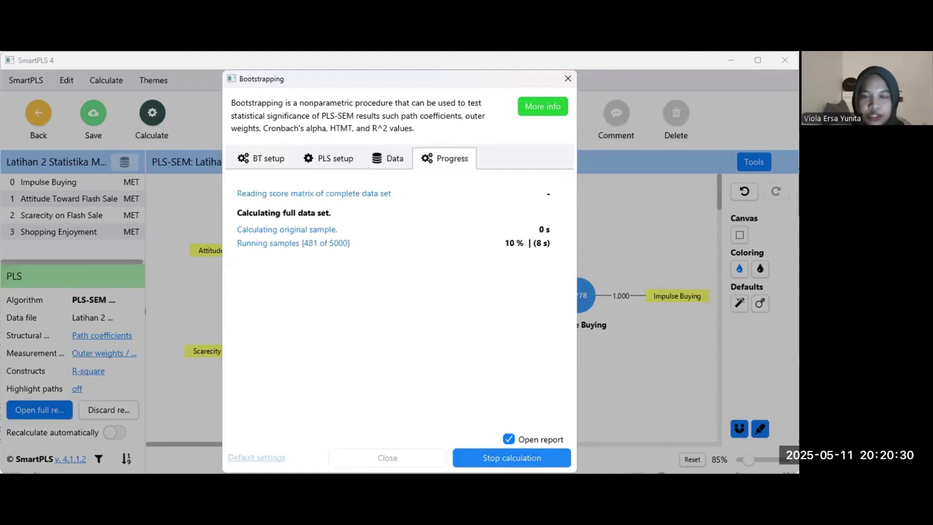
key(Return)
key(Return)
key(Return)
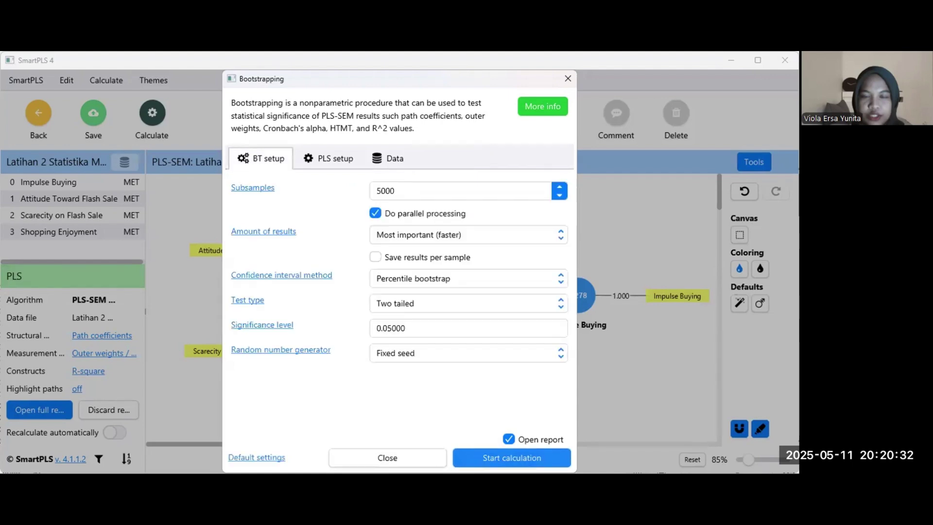
key(Return)
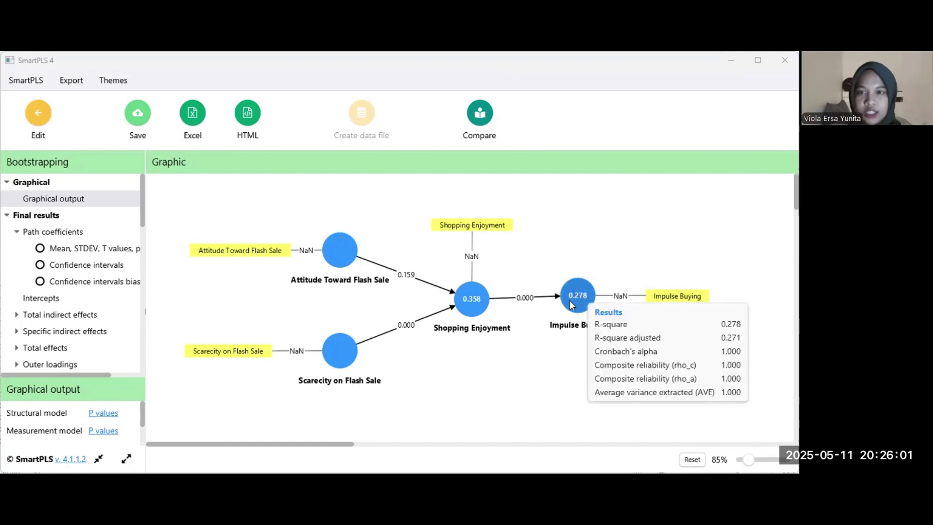
Inspect the Impulse Buying construct's results in the bootstrapping diagram and go to the path coefficients in the final results
mouse_move(571, 300)
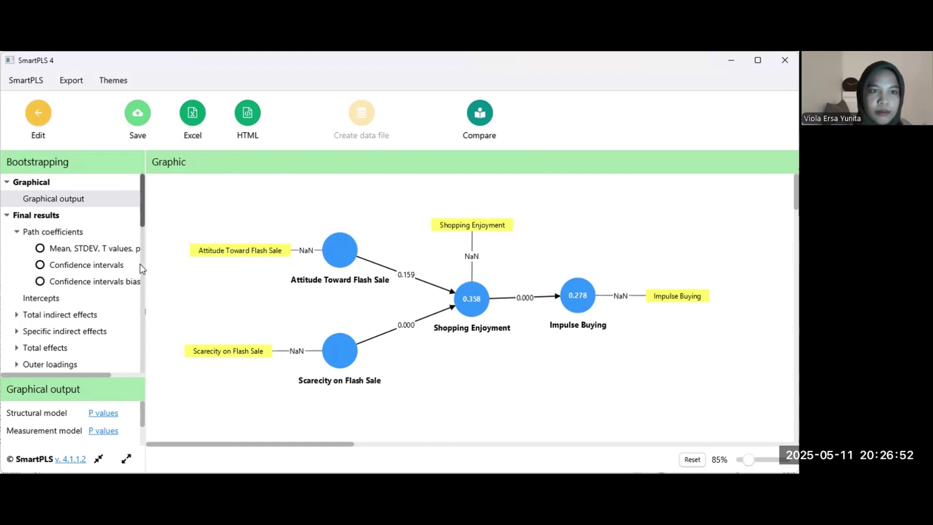
click(71, 232)
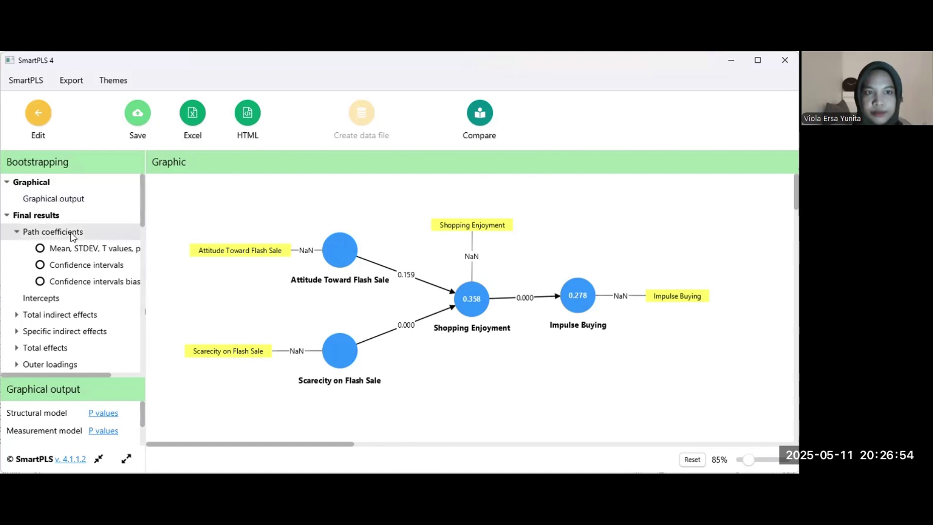